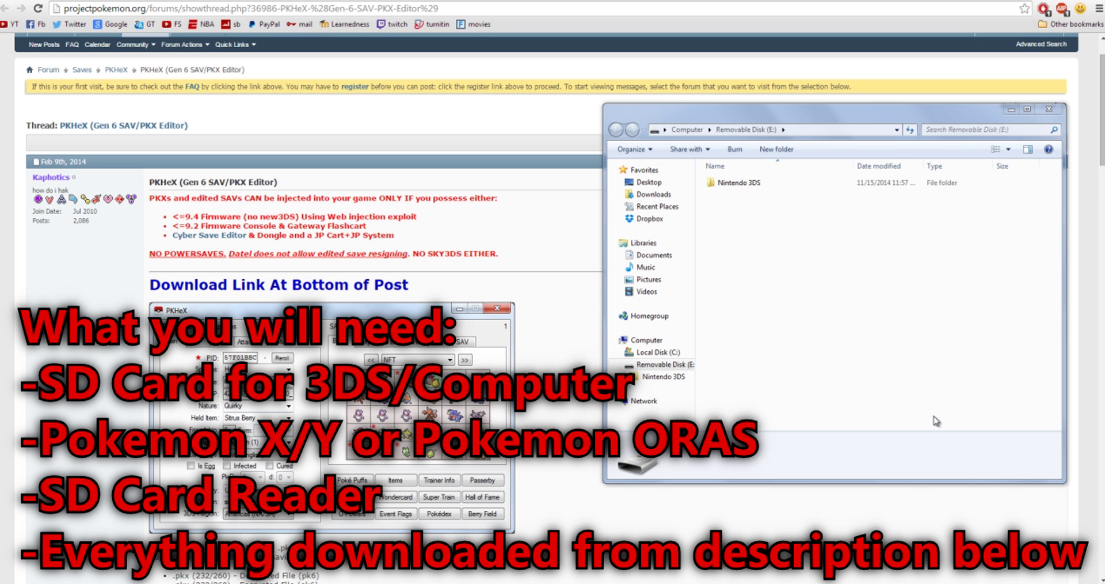
# Review the PKHeX forum thread, including its attached download, and the RAM2Sav save dumping/injection thread.
pyautogui.click(851, 109)
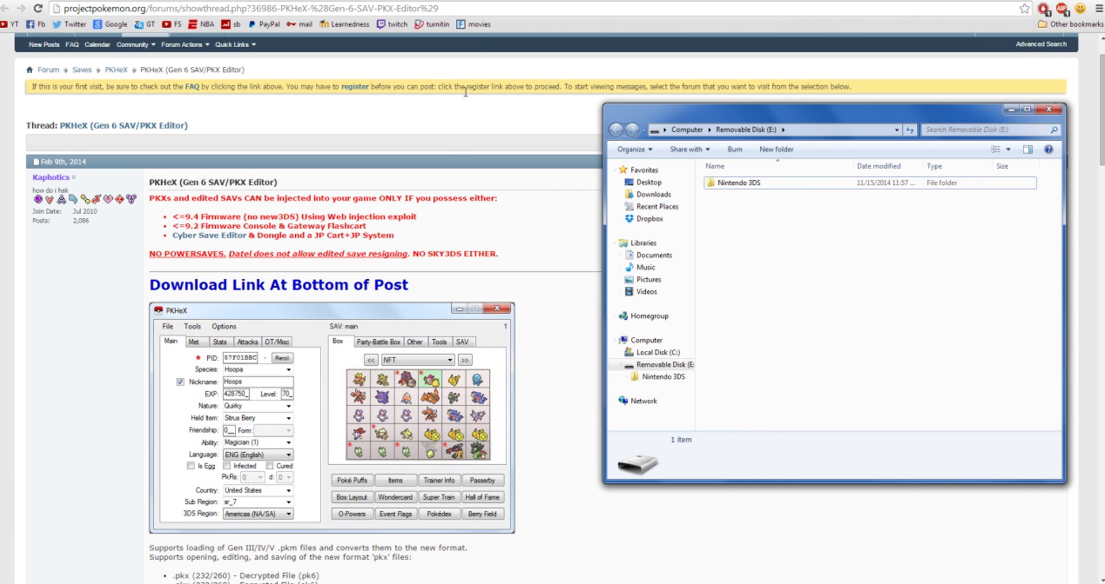
pyautogui.click(475, 33)
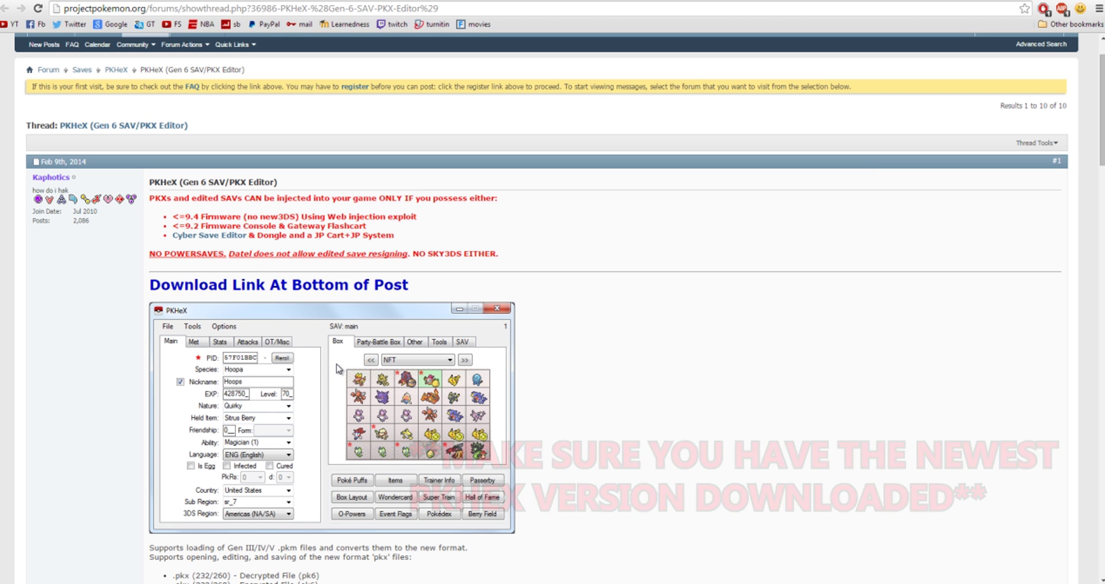
pyautogui.scroll(-5, 340, 371)
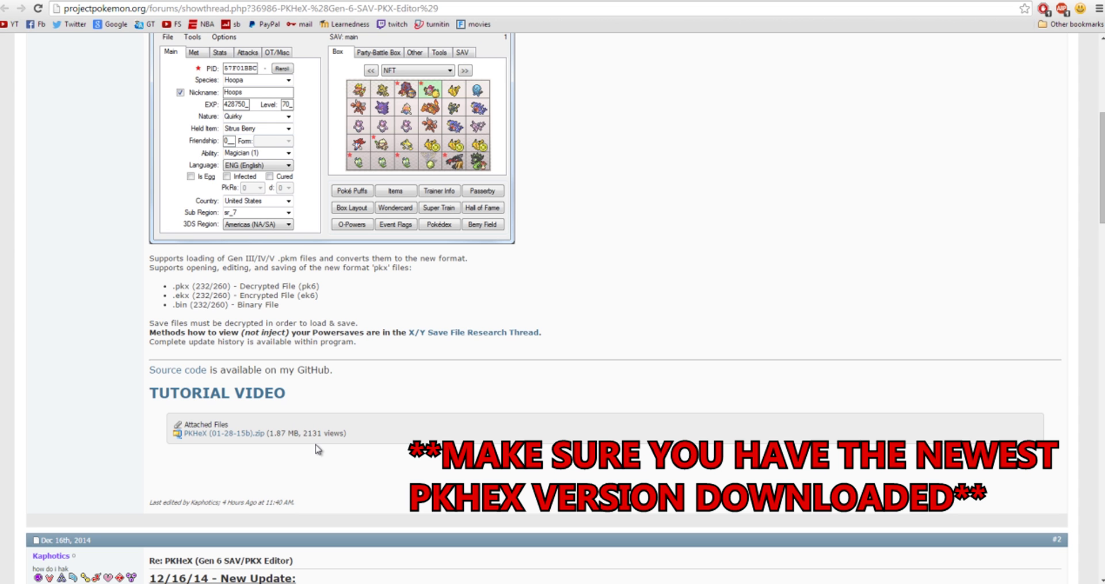
pyautogui.scroll(6, 317, 449)
pyautogui.scroll(-6, 317, 449)
pyautogui.scroll(3, 319, 449)
pyautogui.scroll(-2, 317, 452)
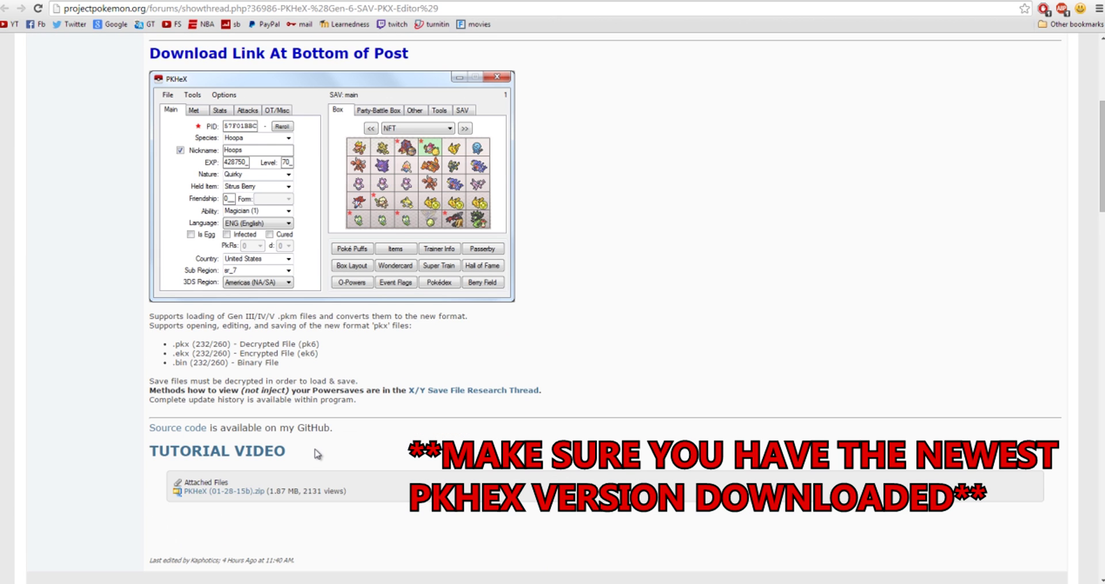
pyautogui.scroll(3, 317, 454)
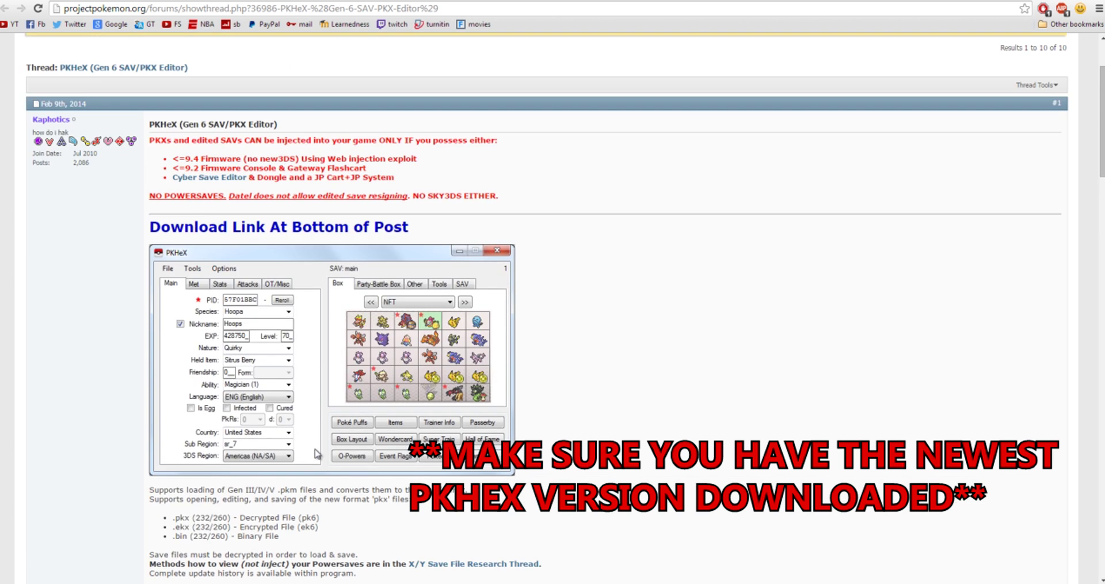
pyautogui.click(409, 1)
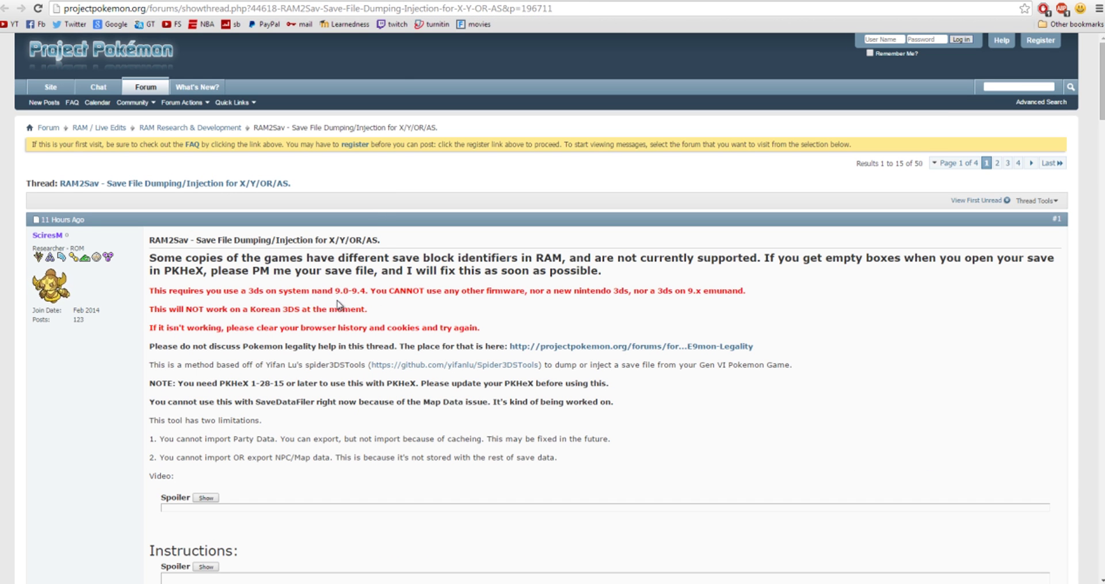
pyautogui.click(491, 3)
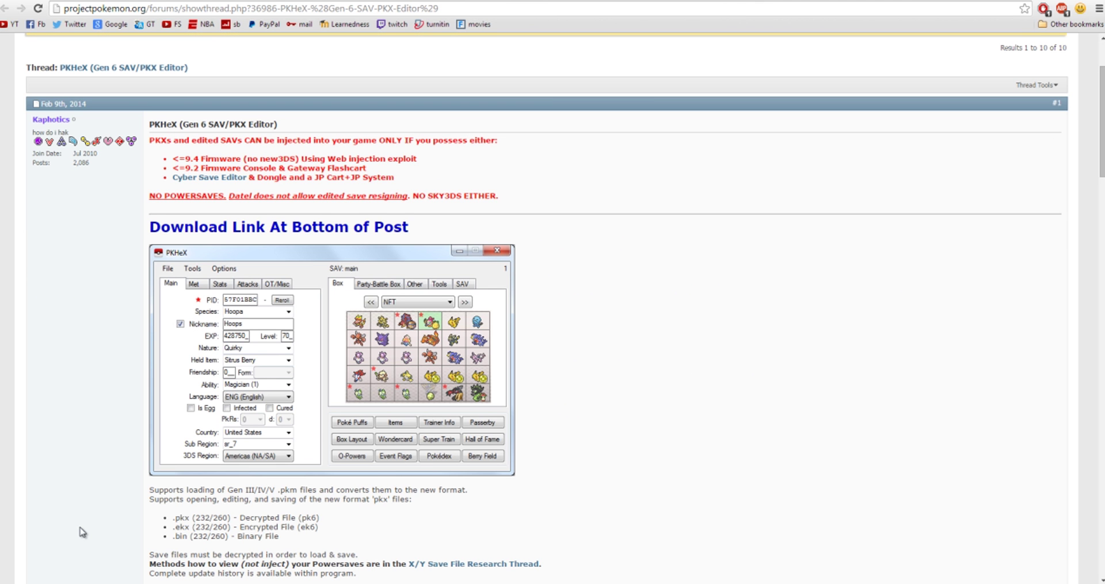
# Copy the code, rsavin and rsavout files from the "files needed" folder to Removable Disk (E:).
pyautogui.moveTo(68, 581)
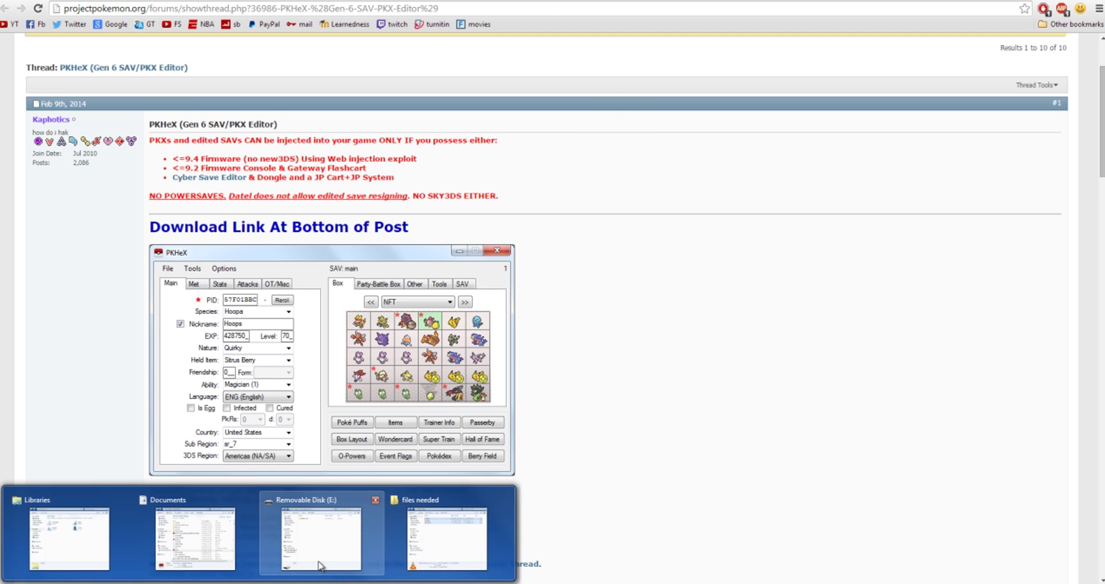
pyautogui.click(430, 552)
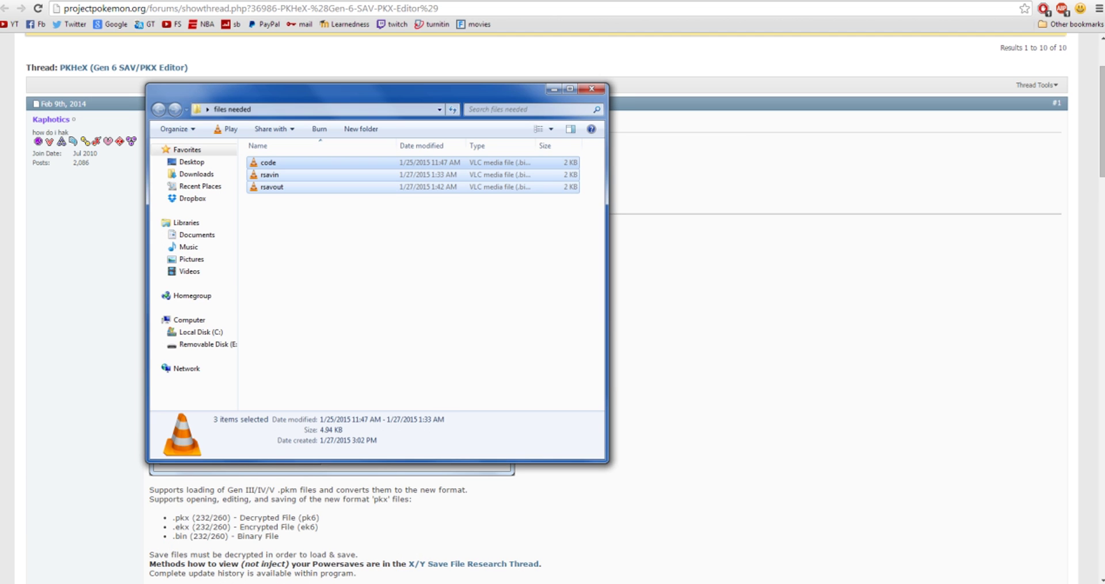
pyautogui.click(321, 536)
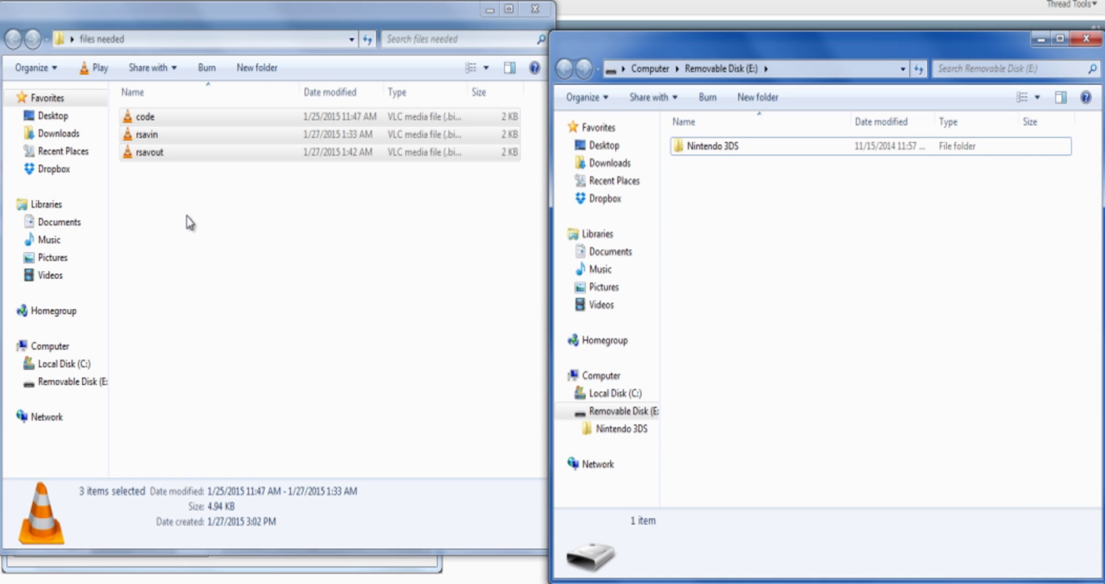
pyautogui.moveTo(183, 178); pyautogui.dragTo(688, 246)
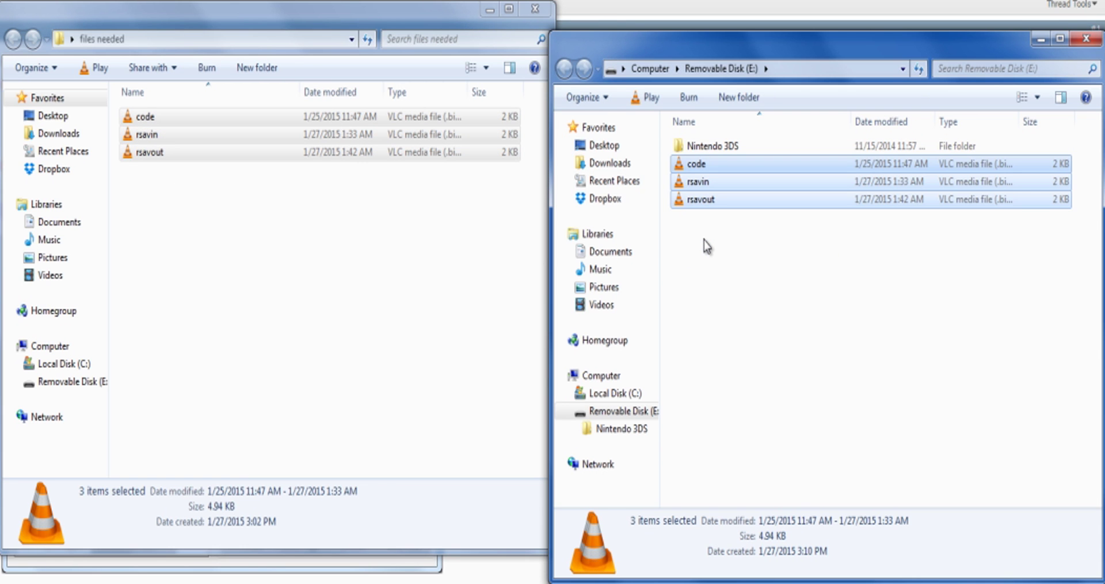
pyautogui.click(707, 247)
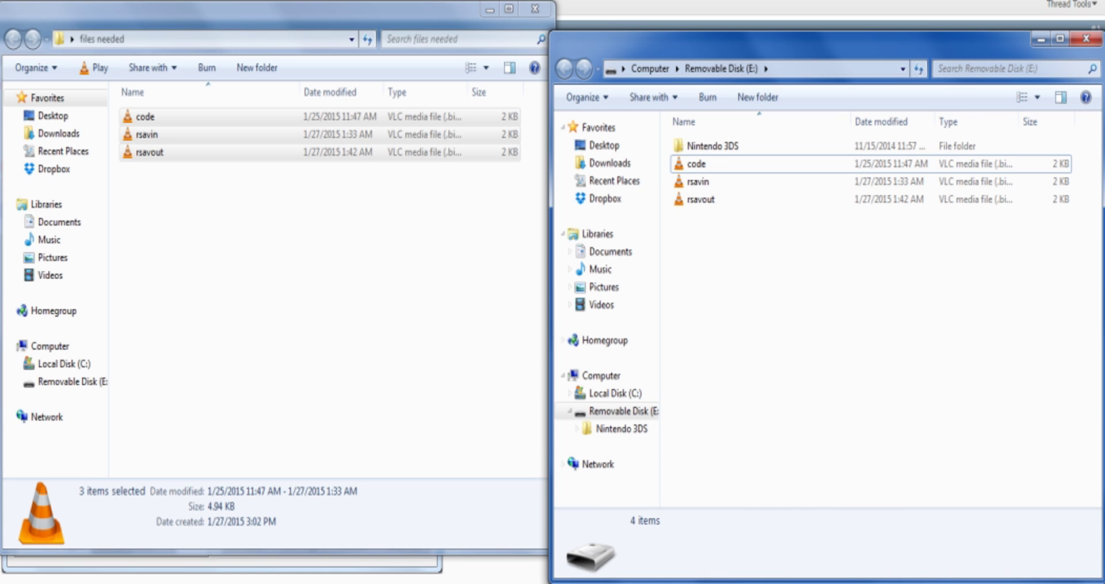
# Switch to PKHeX and set the species in the main Pokémon data to Abomasnow.
pyautogui.moveTo(590, 143); pyautogui.dragTo(237, 134)
pyautogui.click(74, 151)
pyautogui.click(76, 168)
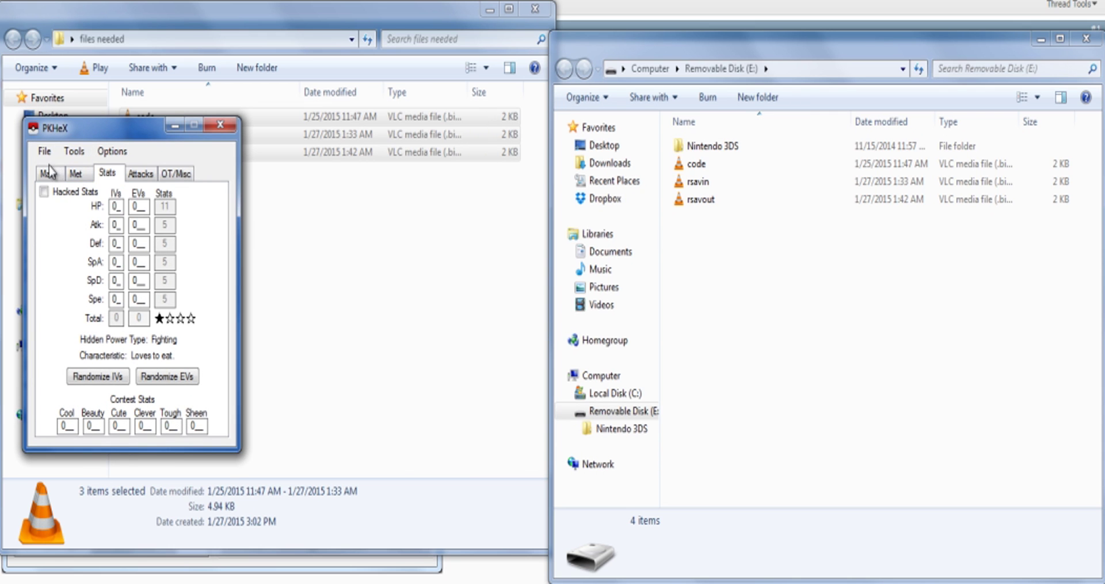
pyautogui.click(47, 175)
pyautogui.moveTo(80, 134); pyautogui.dragTo(241, 218)
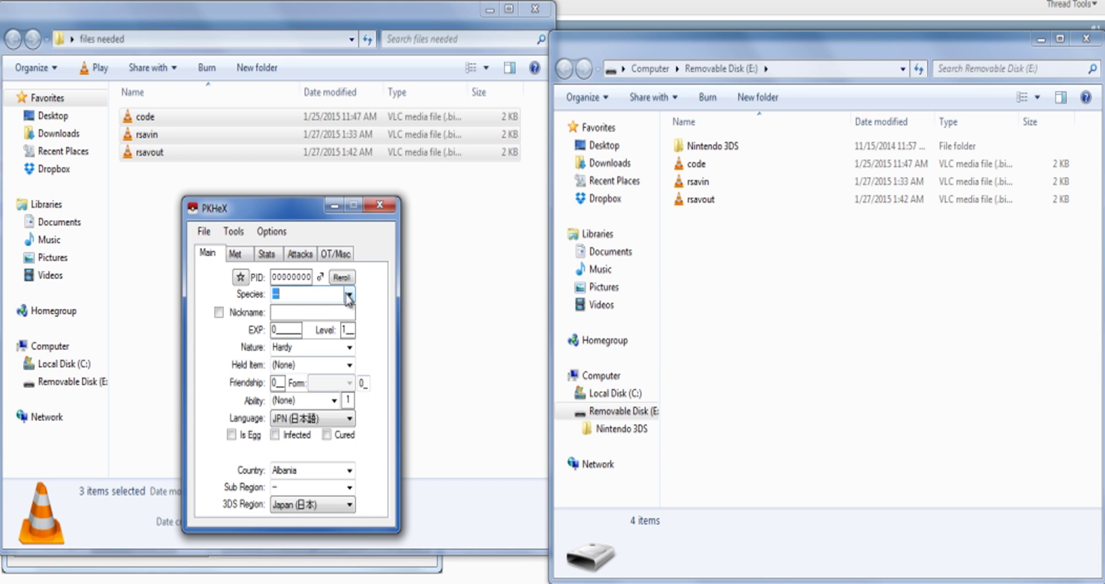
pyautogui.click(349, 295)
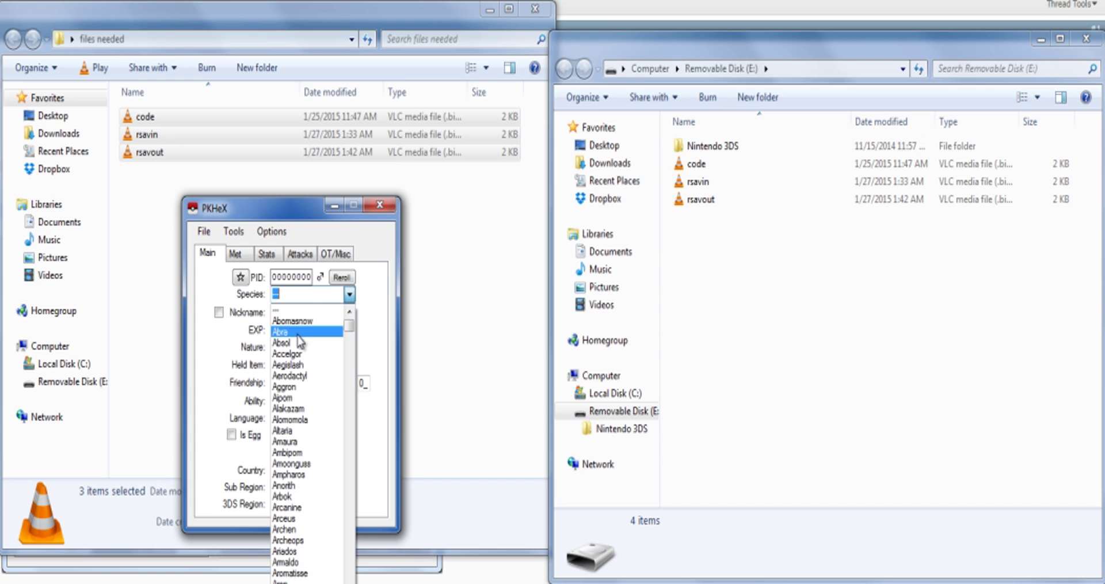
pyautogui.click(295, 321)
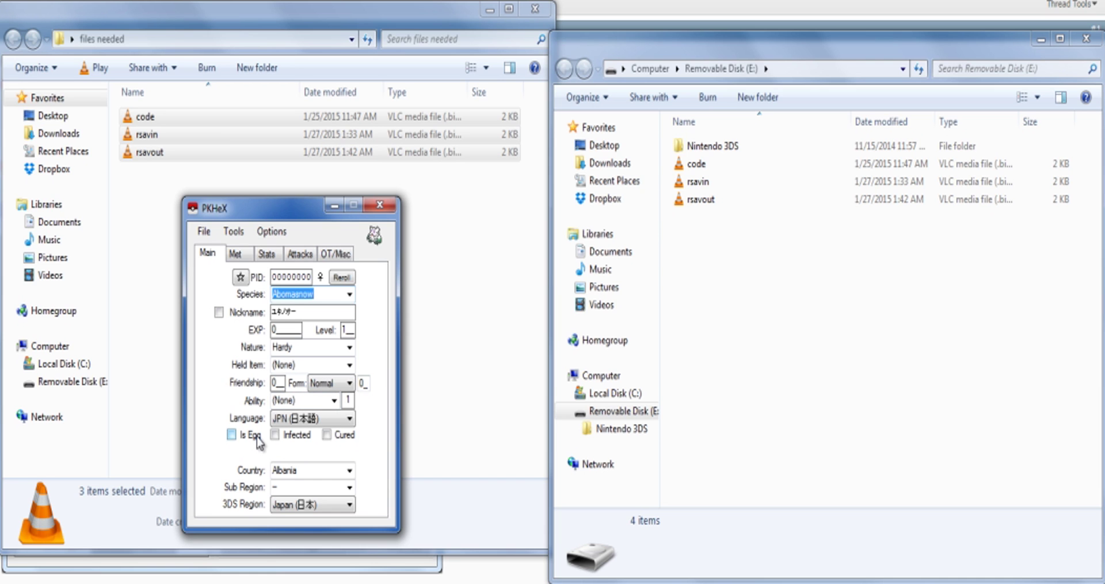
# Look through the Abomasnow's main data, stats, attacks and OT/Misc sections.
pyautogui.click(297, 257)
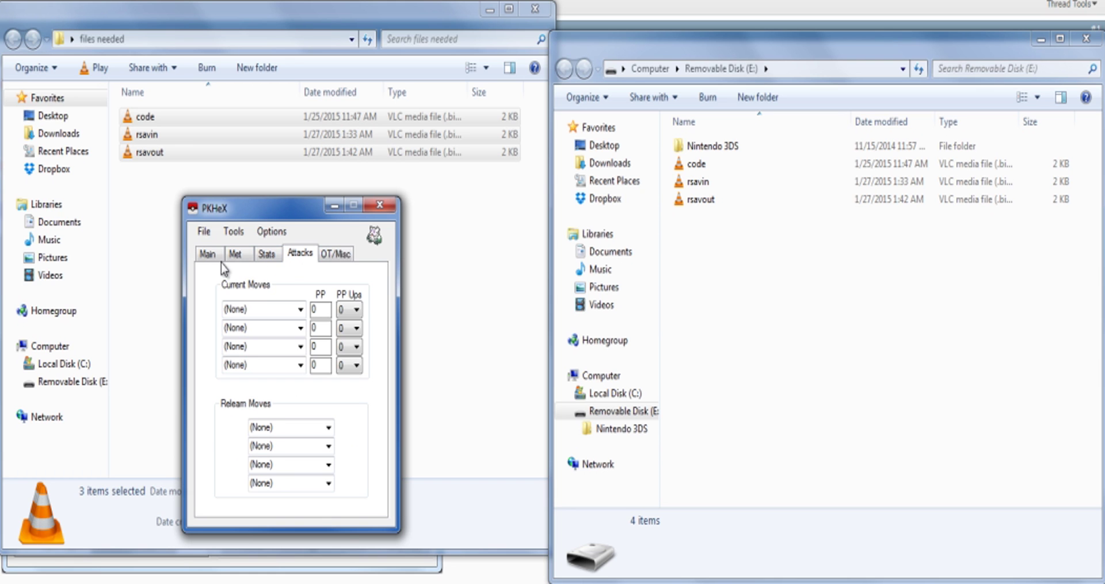
pyautogui.click(209, 256)
pyautogui.click(272, 260)
pyautogui.click(297, 258)
pyautogui.click(318, 257)
pyautogui.click(296, 254)
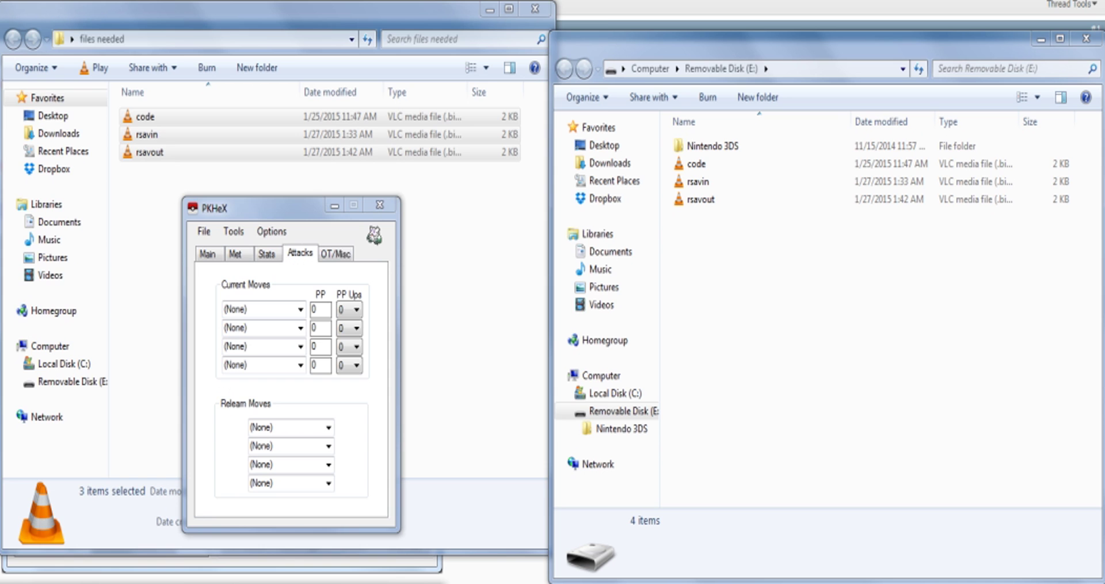
# Launch PKHaX from the Documents library and acknowledge the illegal mode alert.
pyautogui.click(230, 582)
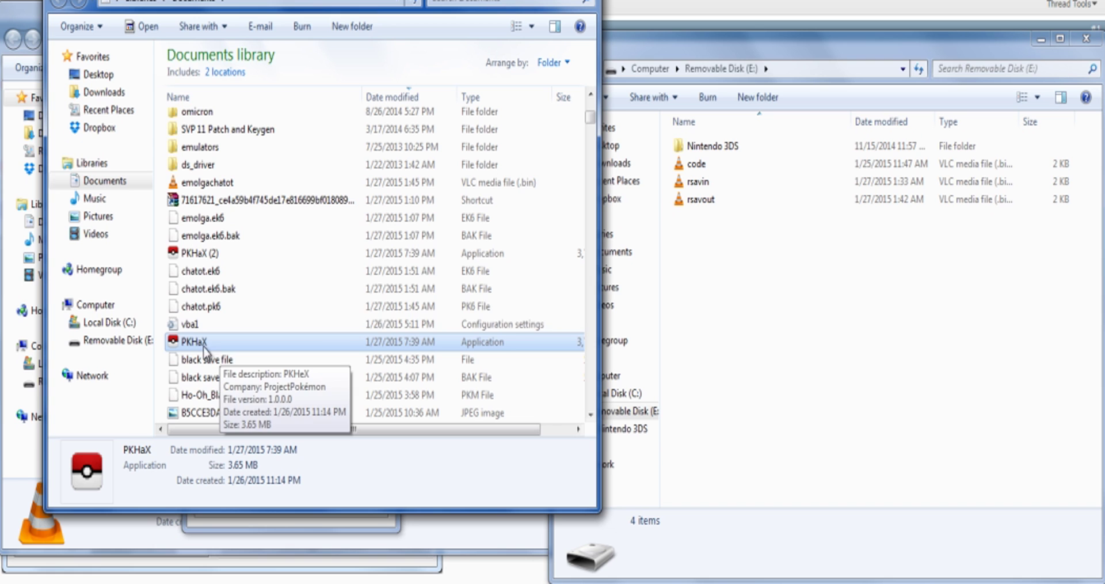
pyautogui.doubleClick(199, 342)
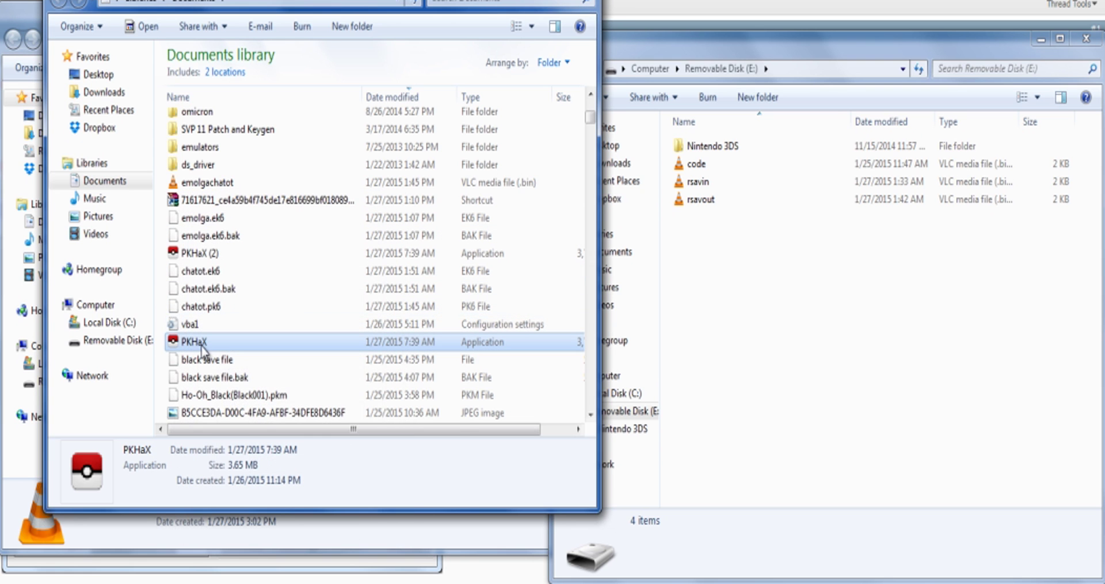
pyautogui.doubleClick(202, 345)
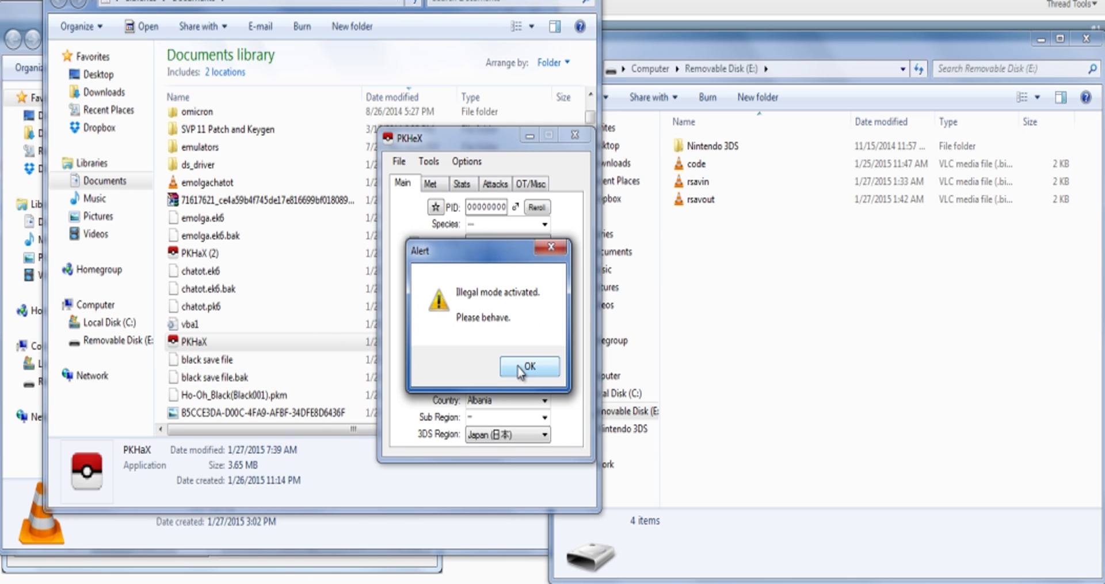
pyautogui.click(517, 367)
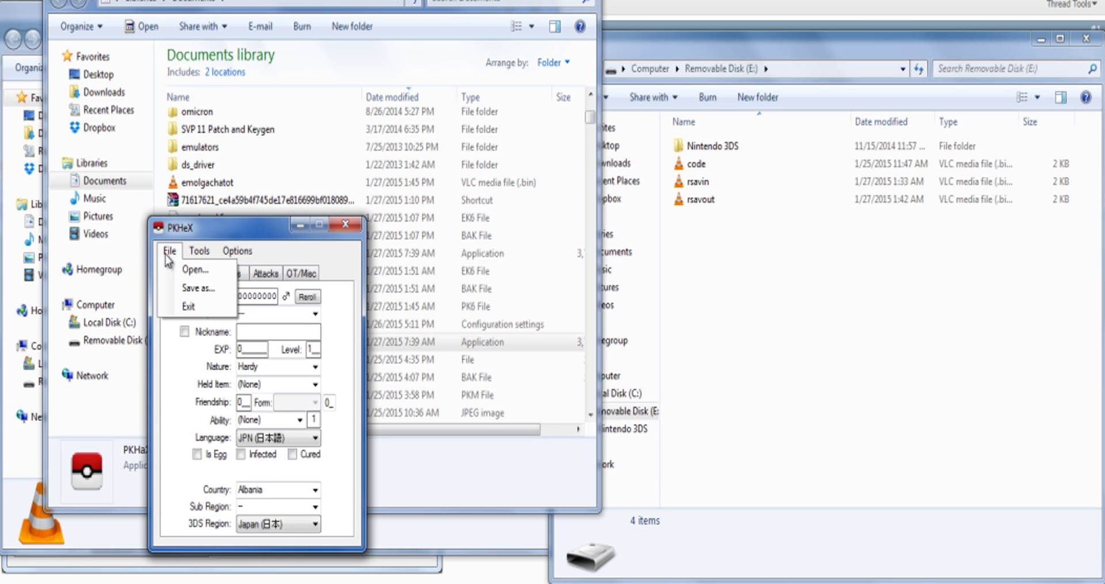
# Look at the attacks and stats sections of the blank Pokémon in the editor.
pyautogui.click(254, 251)
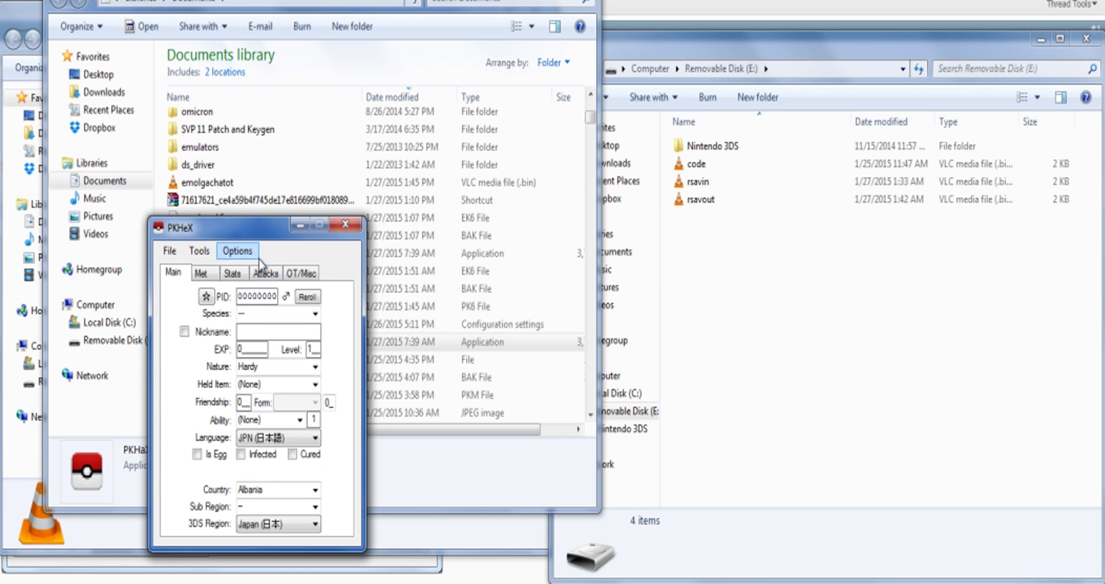
pyautogui.click(258, 277)
pyautogui.click(234, 274)
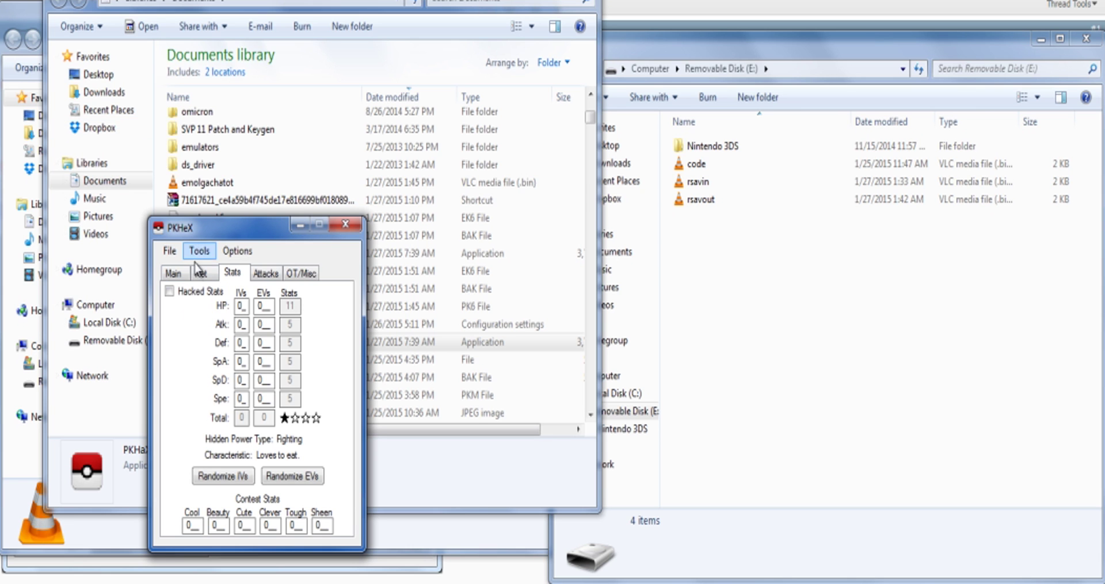
pyautogui.moveTo(210, 227); pyautogui.dragTo(361, 278)
# Open the chatot.ek6 file from the Documents library using the EKX Files type filter.
pyautogui.click(322, 302)
pyautogui.click(336, 321)
pyautogui.click(441, 396)
pyautogui.scroll(-5, 564, 434)
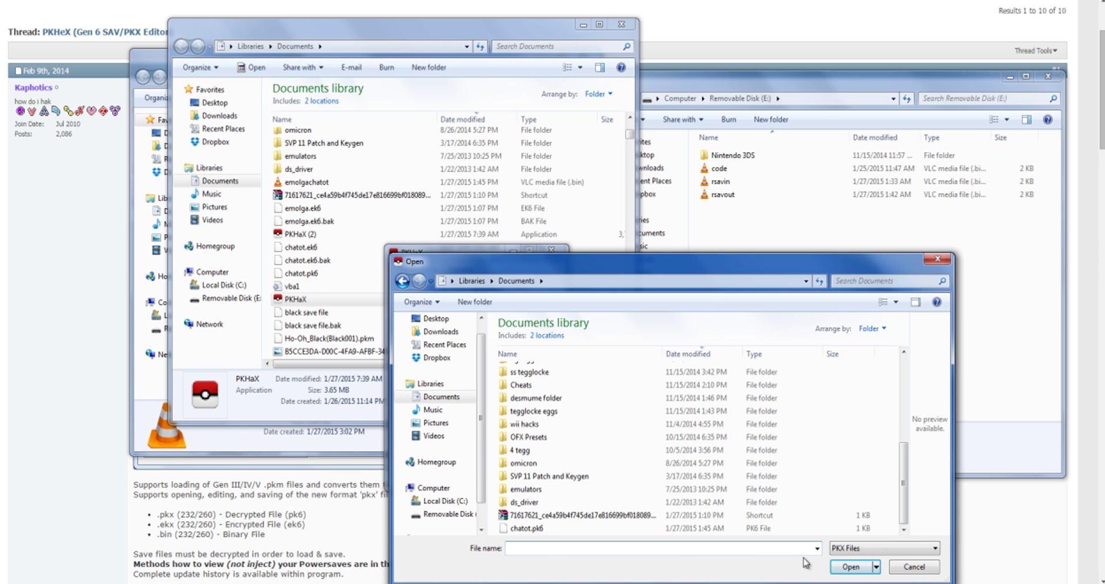
pyautogui.click(844, 550)
pyautogui.click(844, 568)
pyautogui.scroll(-6, 606, 489)
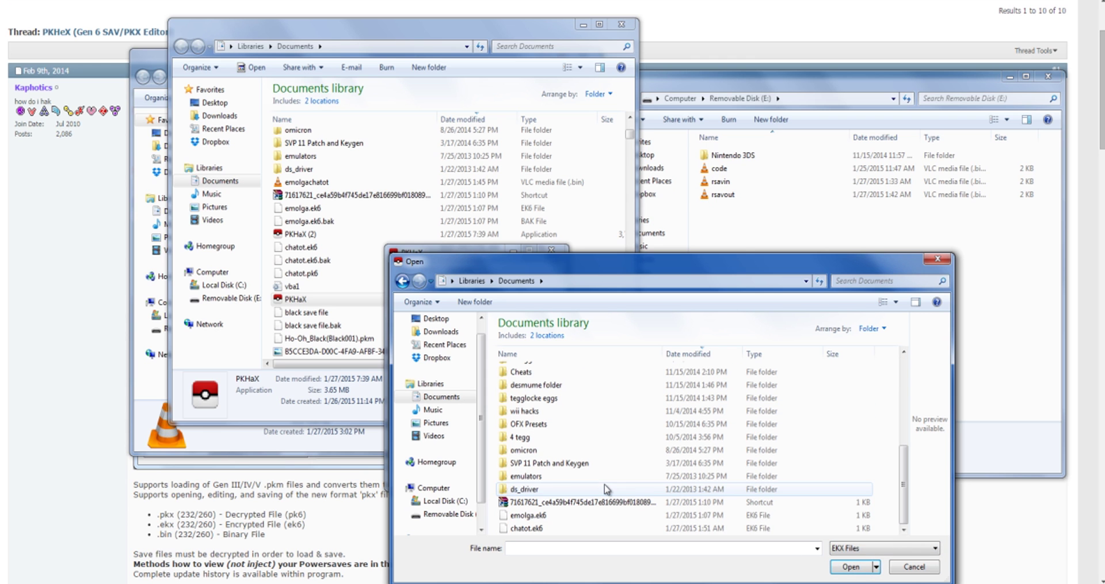
pyautogui.doubleClick(546, 530)
# Turn on the box interface next to the loaded Chatot's data.
pyautogui.click(476, 291)
pyautogui.click(411, 292)
pyautogui.click(427, 270)
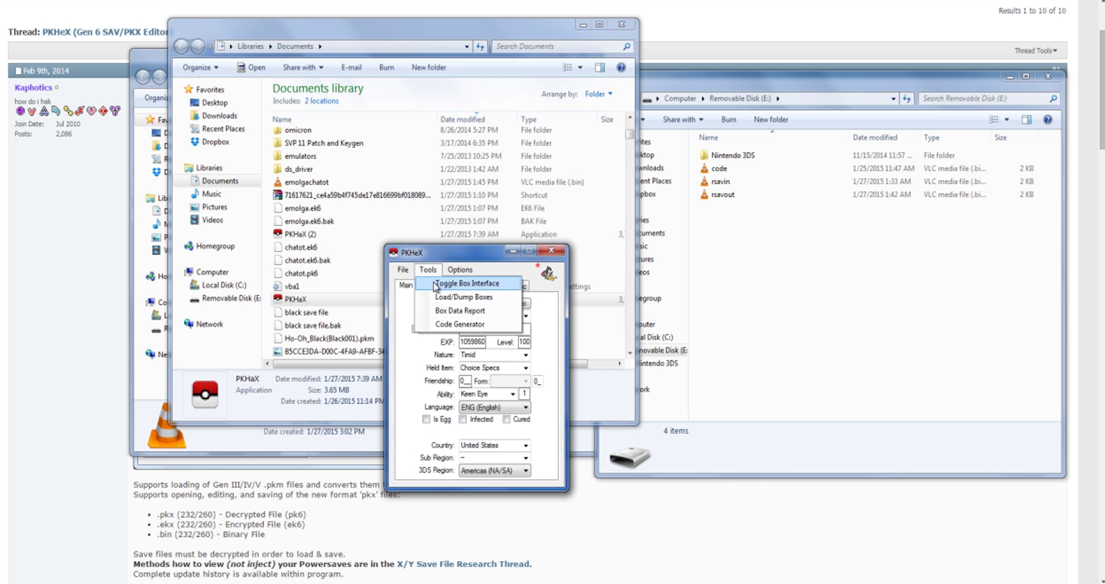
pyautogui.click(466, 283)
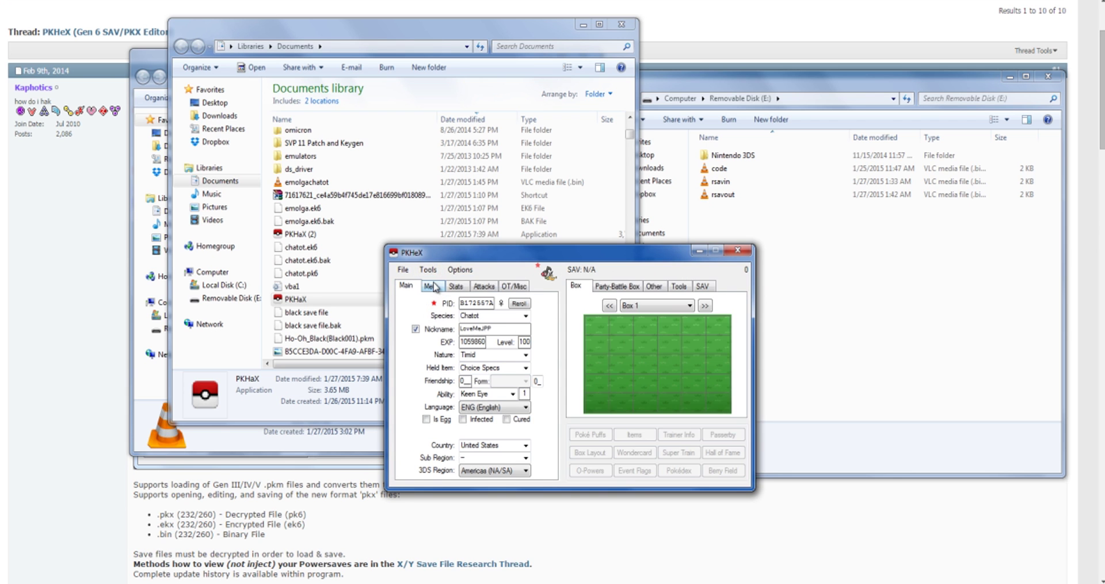
# Set the loaded Chatot into the first fifteen slots of Box 1.
pyautogui.rightClick(592, 330)
pyautogui.click(606, 348)
pyautogui.rightClick(619, 329)
pyautogui.click(633, 348)
pyautogui.rightClick(645, 329)
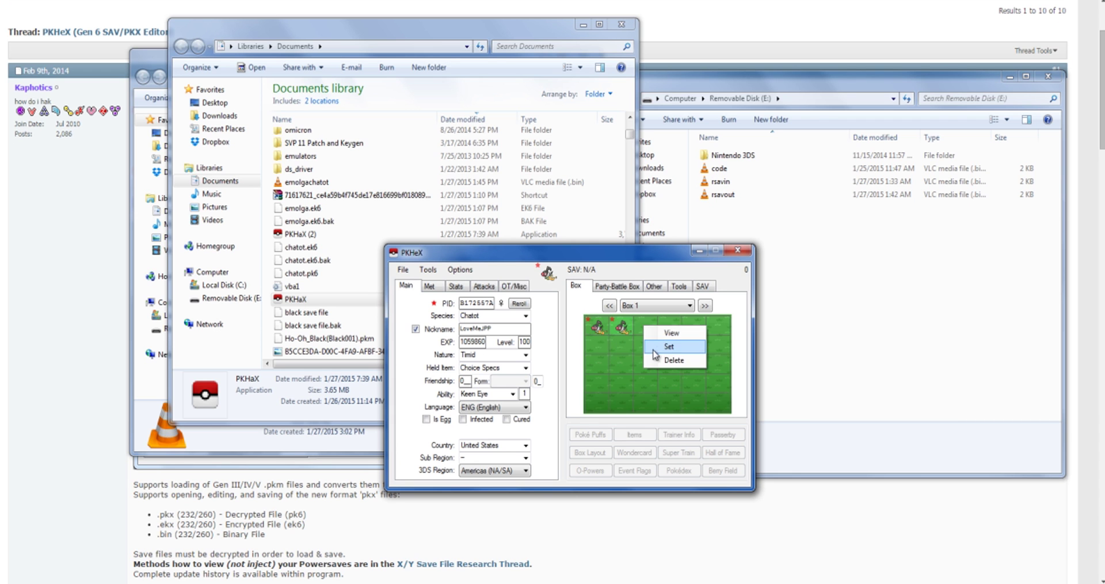
pyautogui.click(657, 348)
pyautogui.rightClick(666, 328)
pyautogui.click(675, 348)
pyautogui.rightClick(692, 328)
pyautogui.click(706, 347)
pyautogui.rightClick(718, 328)
pyautogui.click(733, 347)
pyautogui.rightClick(720, 345)
pyautogui.click(734, 364)
pyautogui.rightClick(694, 350)
pyautogui.click(708, 365)
pyautogui.rightClick(672, 347)
pyautogui.click(686, 362)
pyautogui.rightClick(647, 349)
pyautogui.click(662, 364)
pyautogui.rightClick(622, 346)
pyautogui.click(636, 362)
pyautogui.rightClick(600, 348)
pyautogui.click(614, 364)
pyautogui.rightClick(599, 368)
pyautogui.click(613, 383)
pyautogui.rightClick(623, 367)
pyautogui.click(637, 384)
# Open the emolga.ek6 file from the Documents library into the editor.
pyautogui.click(403, 269)
pyautogui.click(409, 282)
pyautogui.write('emolga')
pyautogui.press('Down')
pyautogui.press('Down')
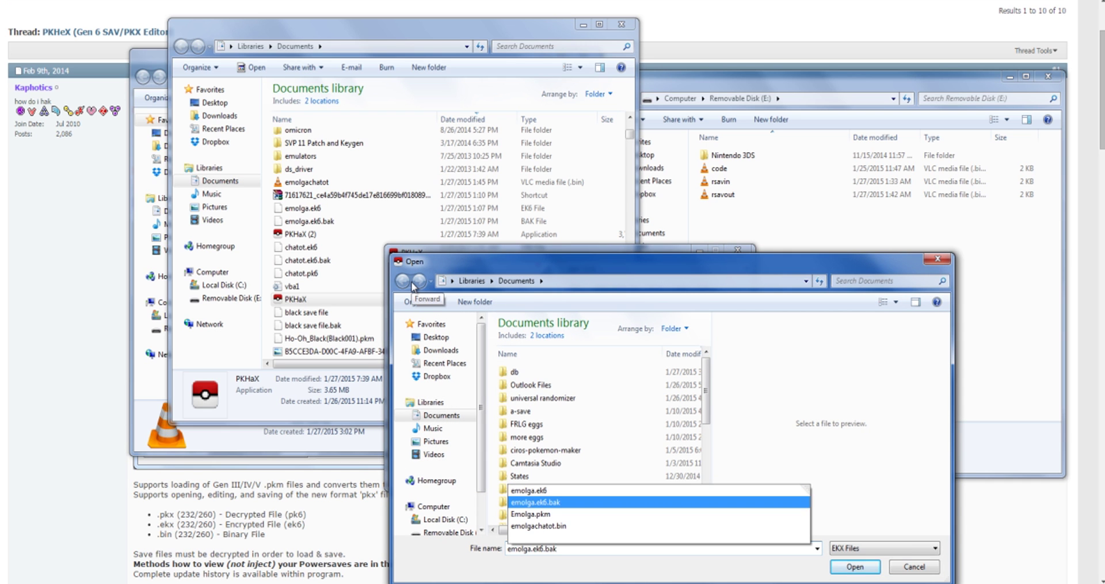
pyautogui.press('Down')
pyautogui.press('Up')
pyautogui.press('Up')
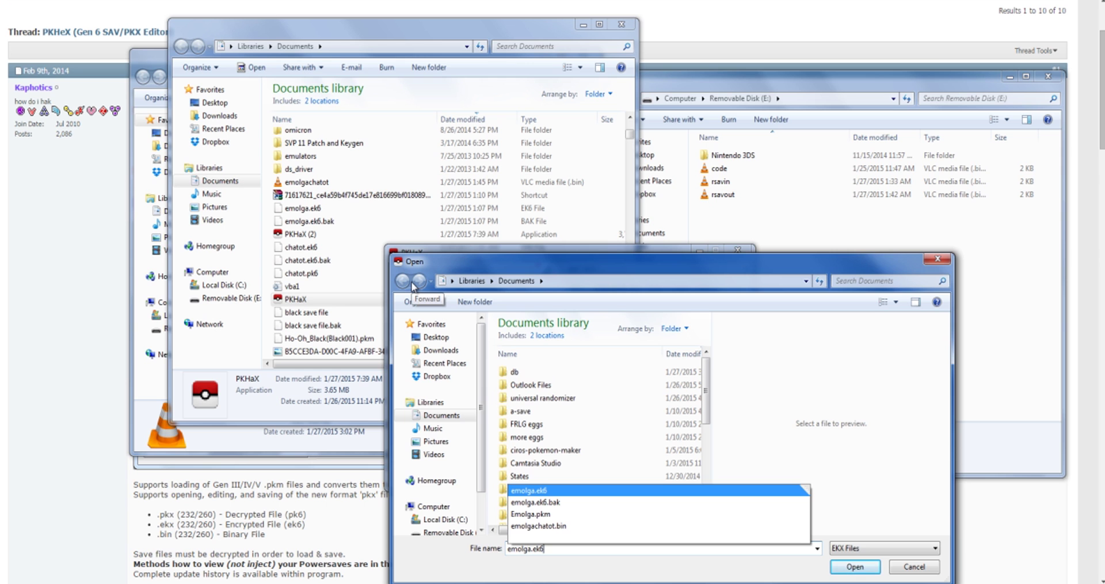
pyautogui.press('Return')
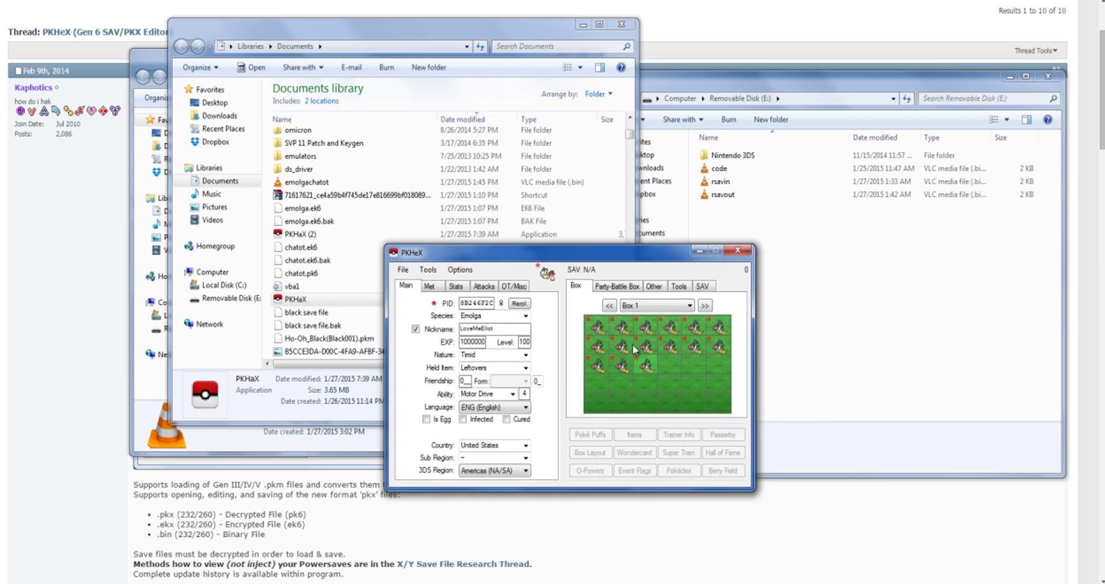
# Set the loaded Emolga into the remaining fifteen slots of Box 1.
pyautogui.rightClick(661, 363)
pyautogui.click(685, 386)
pyautogui.rightClick(700, 357)
pyautogui.click(722, 375)
pyautogui.rightClick(724, 382)
pyautogui.click(749, 404)
pyautogui.rightClick(668, 377)
pyautogui.click(689, 398)
pyautogui.rightClick(656, 381)
pyautogui.click(677, 402)
pyautogui.rightClick(593, 380)
pyautogui.click(613, 402)
pyautogui.rightClick(588, 398)
pyautogui.rightClick(614, 398)
pyautogui.click(675, 416)
pyautogui.rightClick(669, 403)
pyautogui.click(689, 423)
pyautogui.rightClick(694, 403)
pyautogui.click(714, 423)
pyautogui.rightClick(719, 403)
pyautogui.click(738, 423)
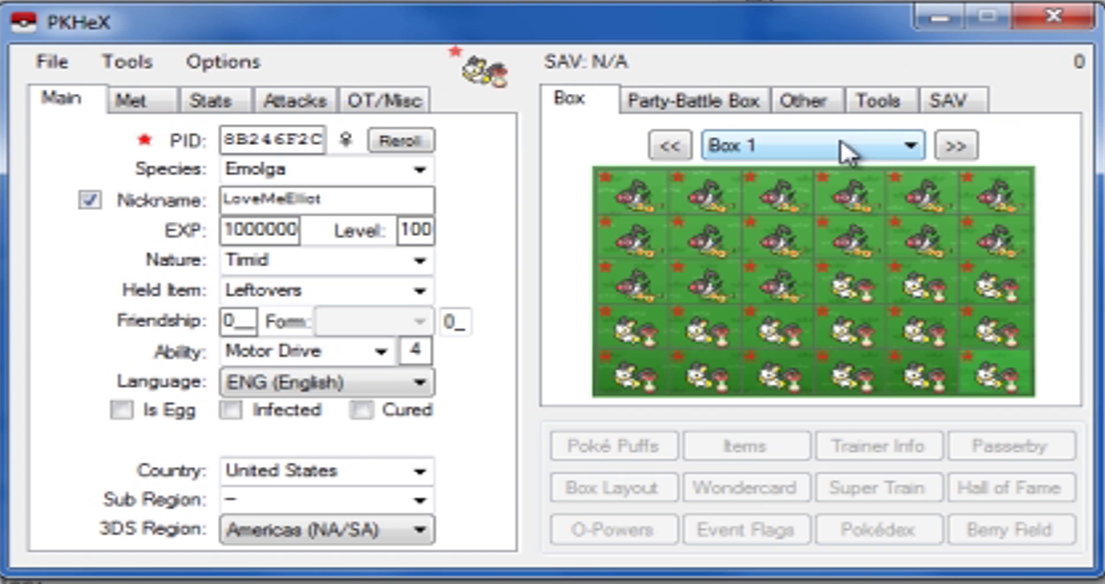
pyautogui.click(876, 102)
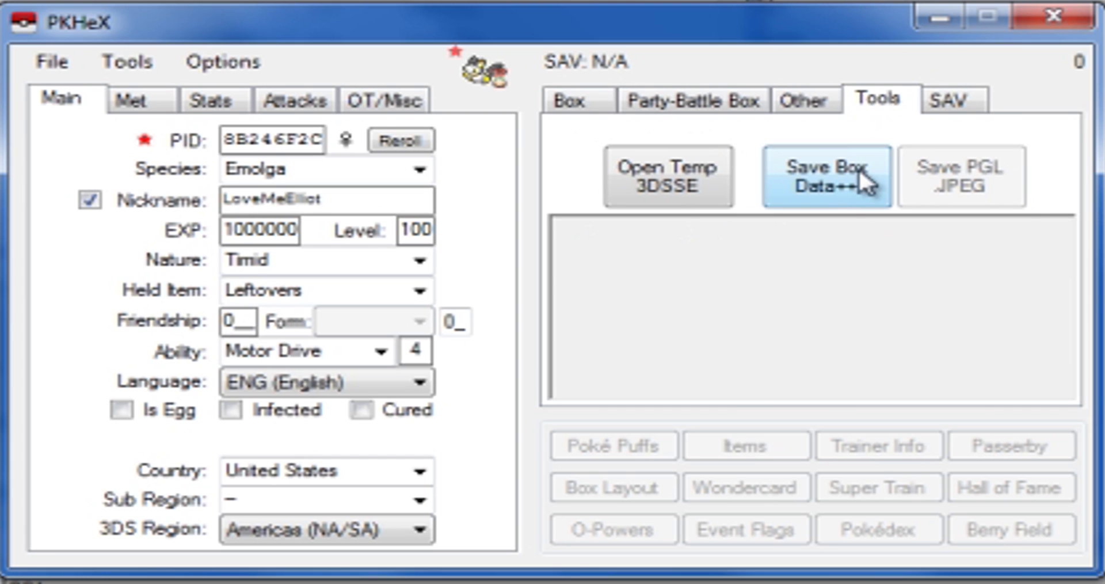
pyautogui.click(833, 184)
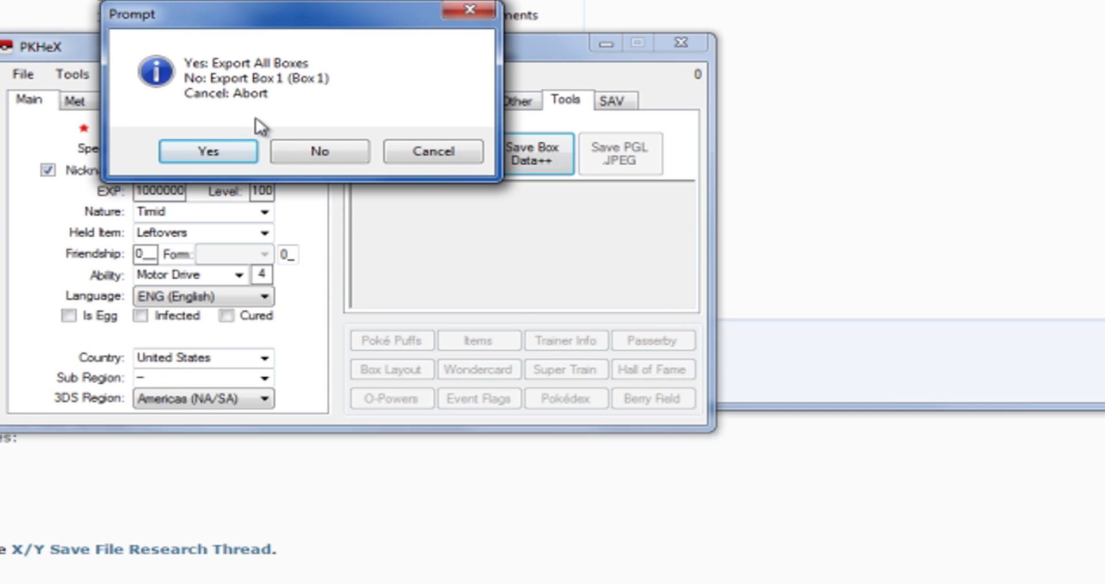
pyautogui.click(318, 152)
pyautogui.click(424, 343)
pyautogui.click(277, 475)
pyautogui.write('emolgachatot')
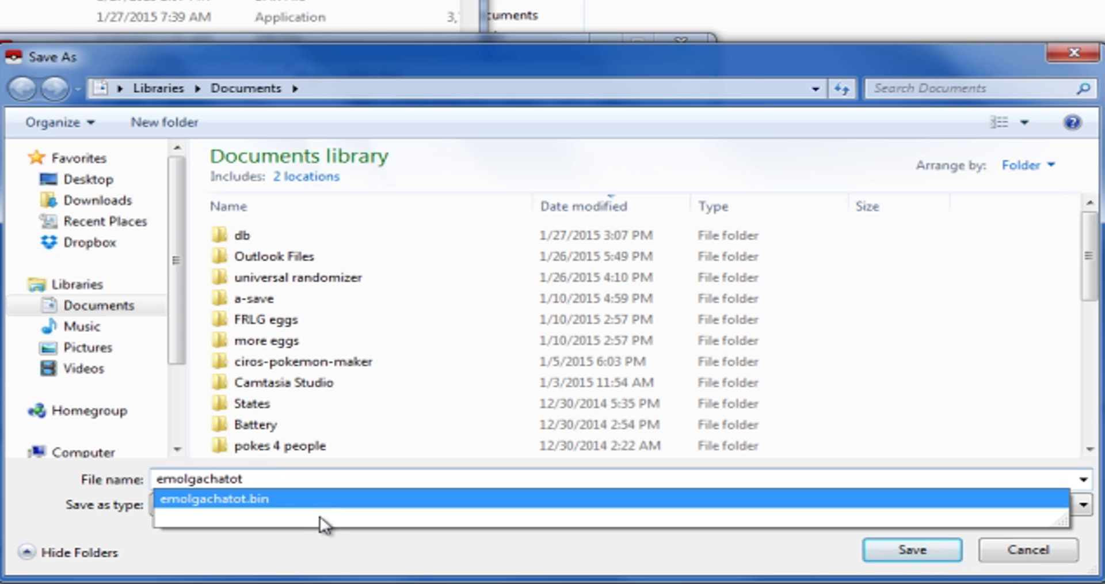
pyautogui.click(289, 540)
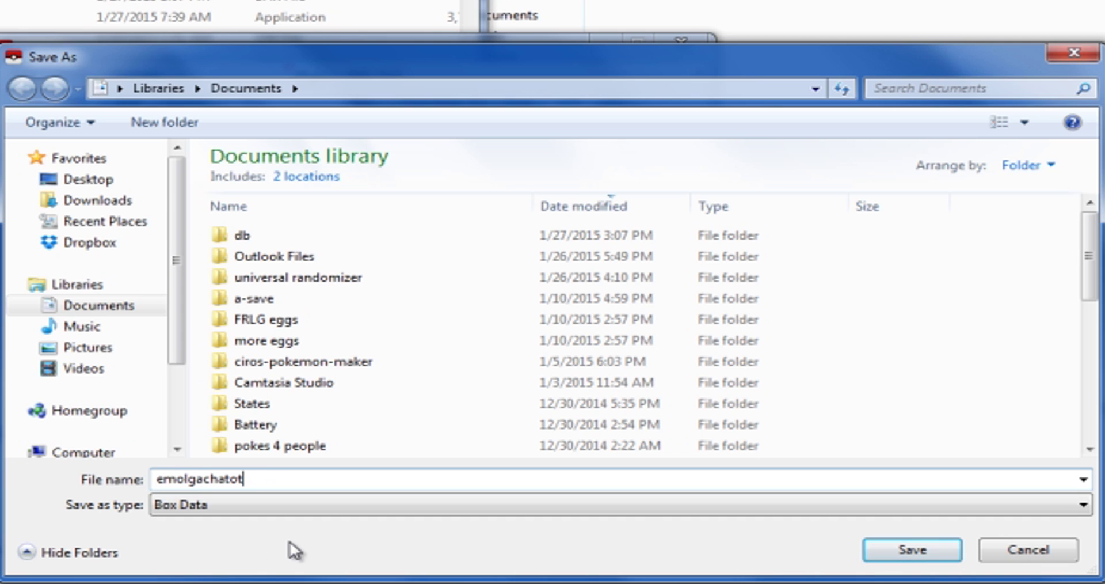
pyautogui.click(999, 550)
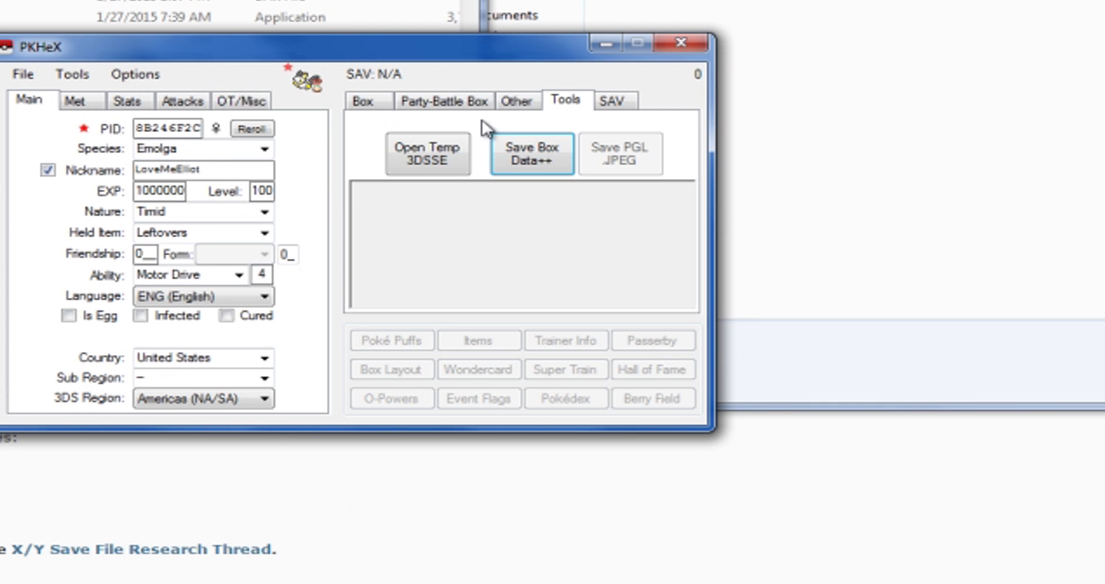
pyautogui.click(452, 103)
pyautogui.click(384, 108)
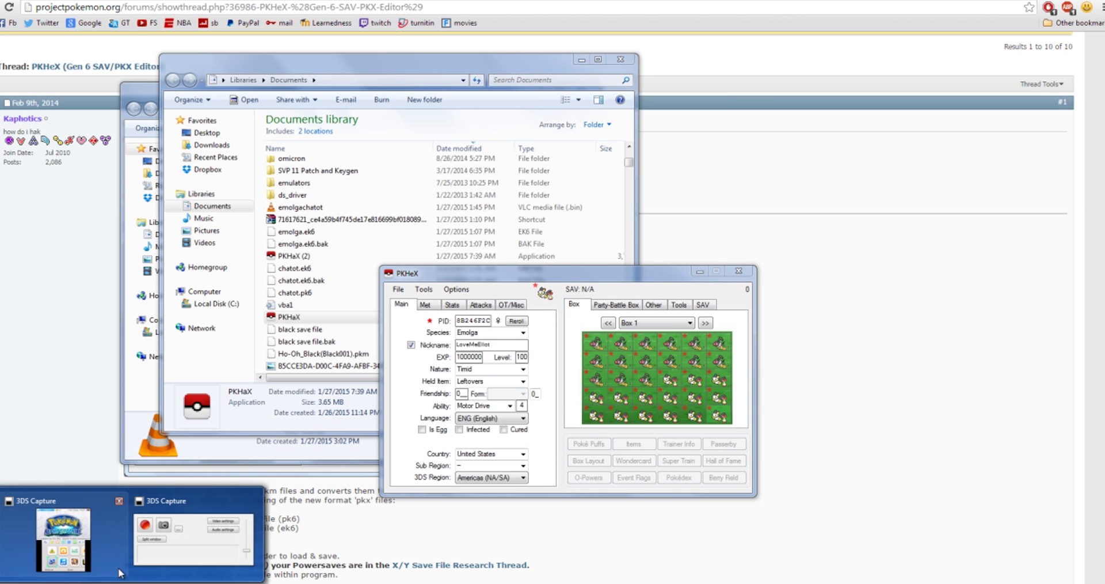
# Bring up the 3DS Capture window beside the instructions in the RAM2Sav forum thread.
pyautogui.click(79, 556)
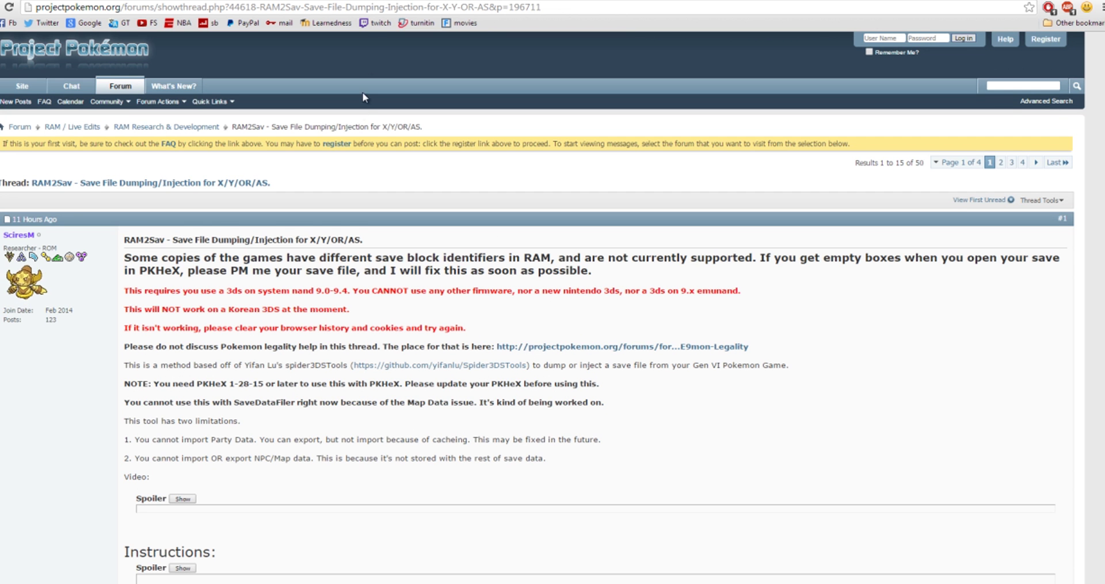
pyautogui.scroll(-6, 317, 266)
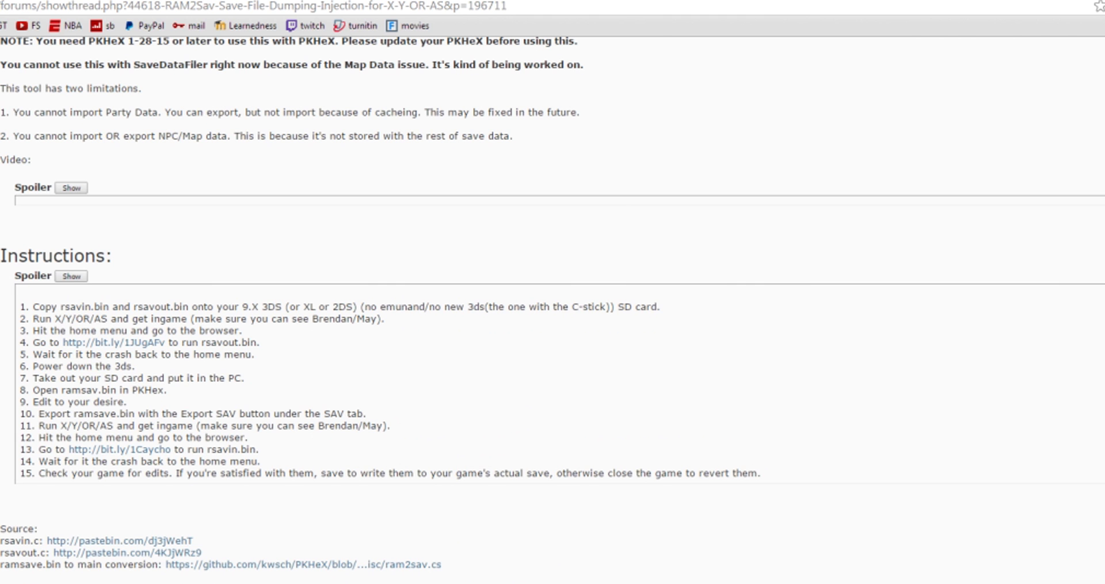
pyautogui.click(492, 581)
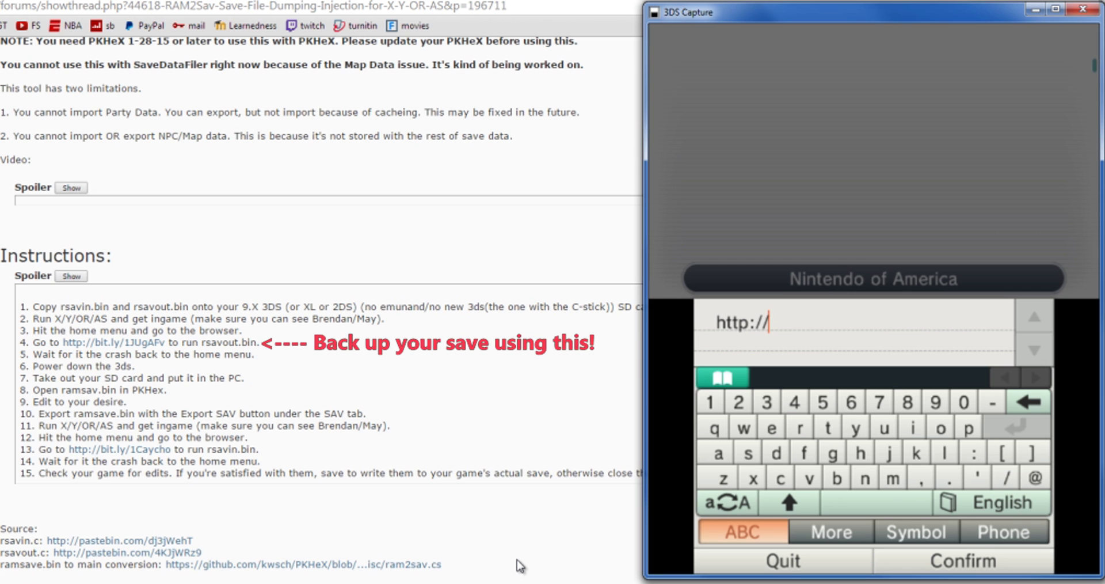
pyautogui.write('bi')
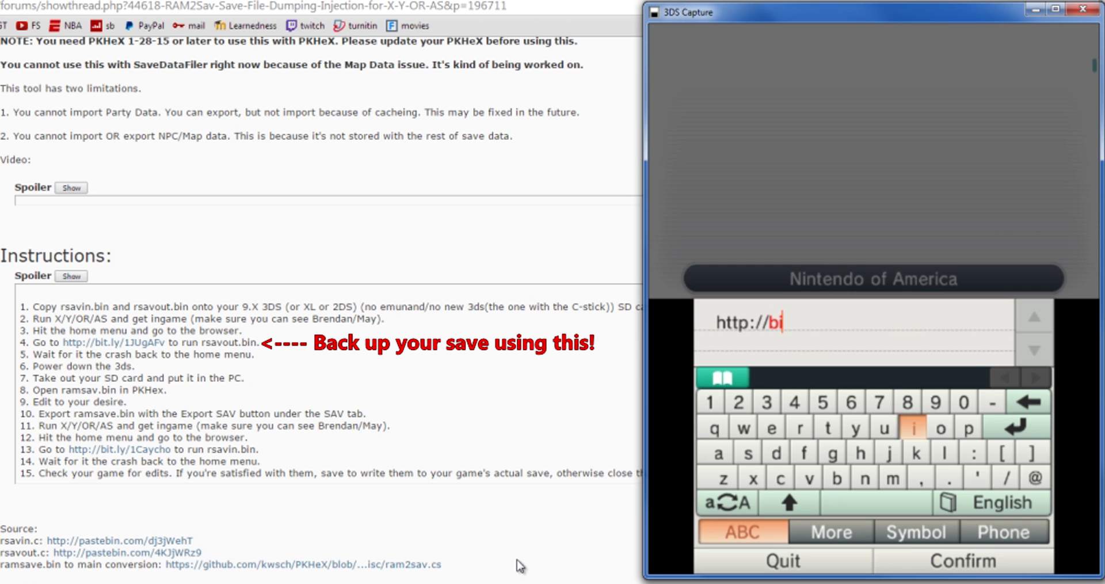
pyautogui.write('t.l')
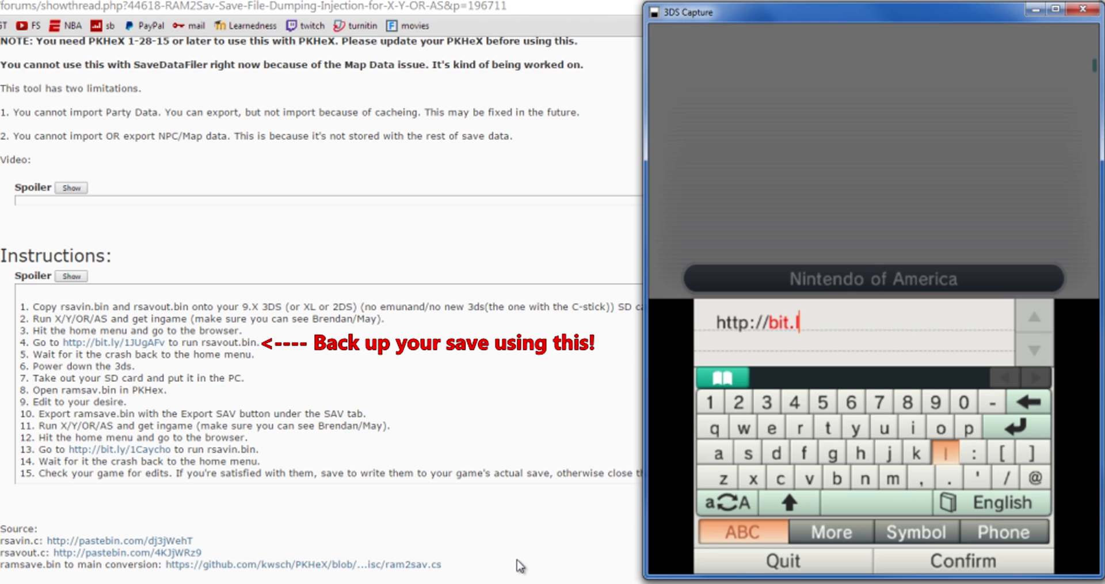
pyautogui.write('y/')
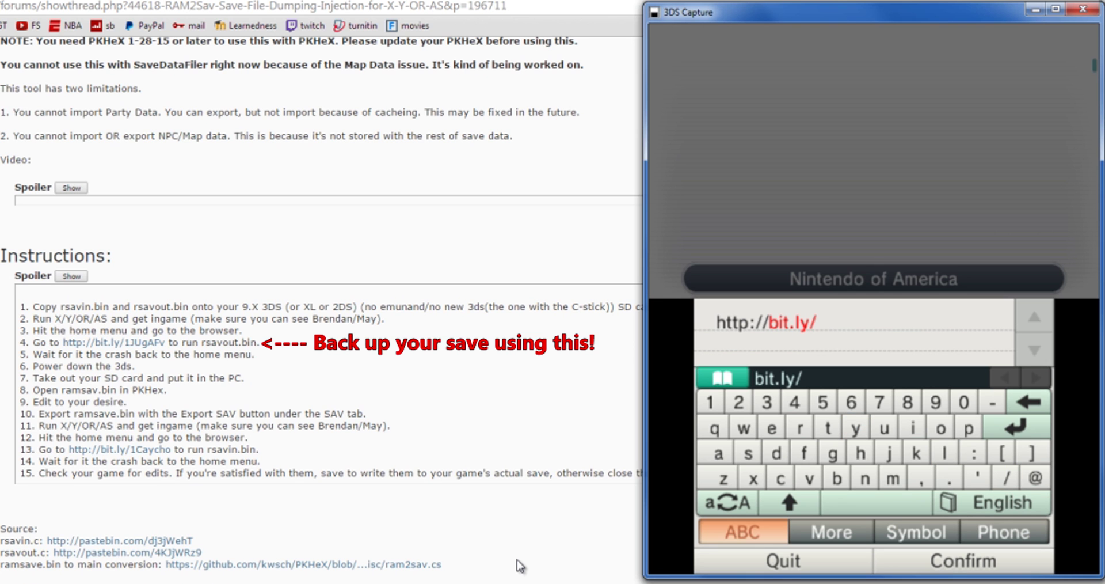
pyautogui.write('1J')
pyautogui.press('shift')
pyautogui.write('UgA')
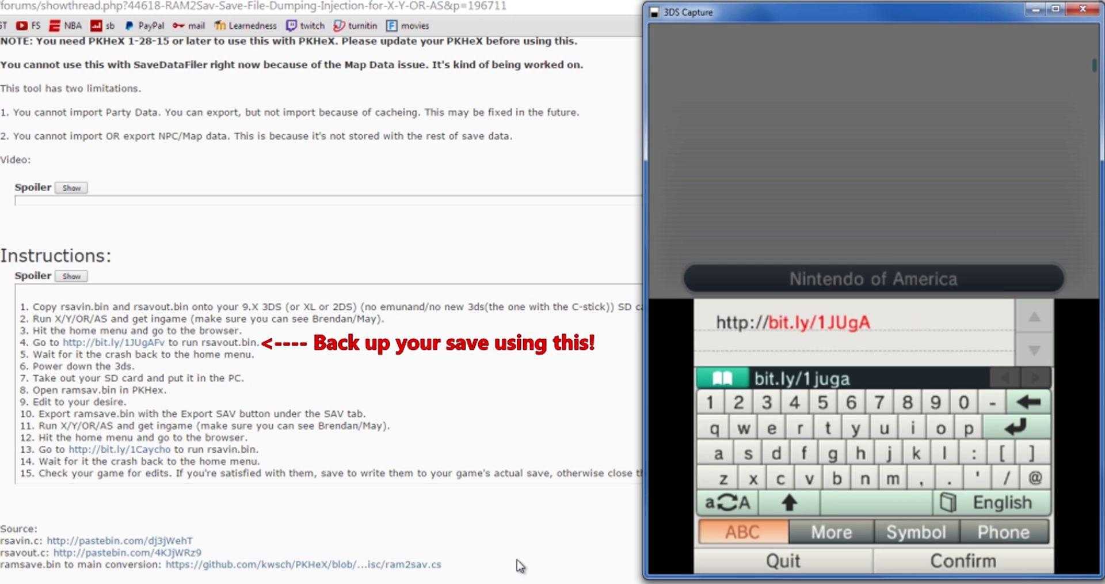
pyautogui.write('cf')
pyautogui.press('BackSpace')
pyautogui.press('BackSpace')
pyautogui.write('Fv')
pyautogui.press('Return')
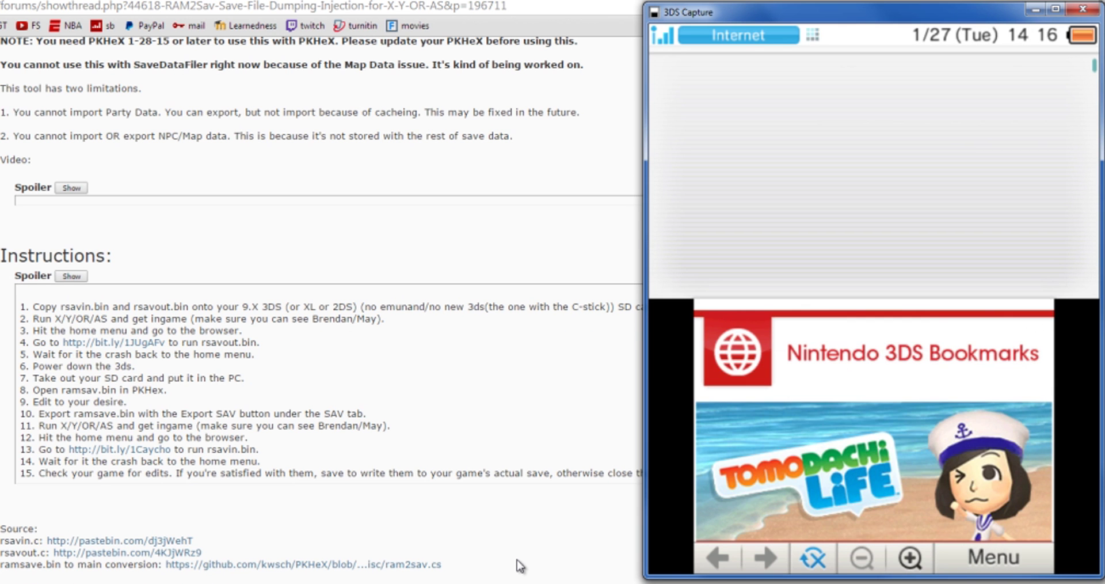
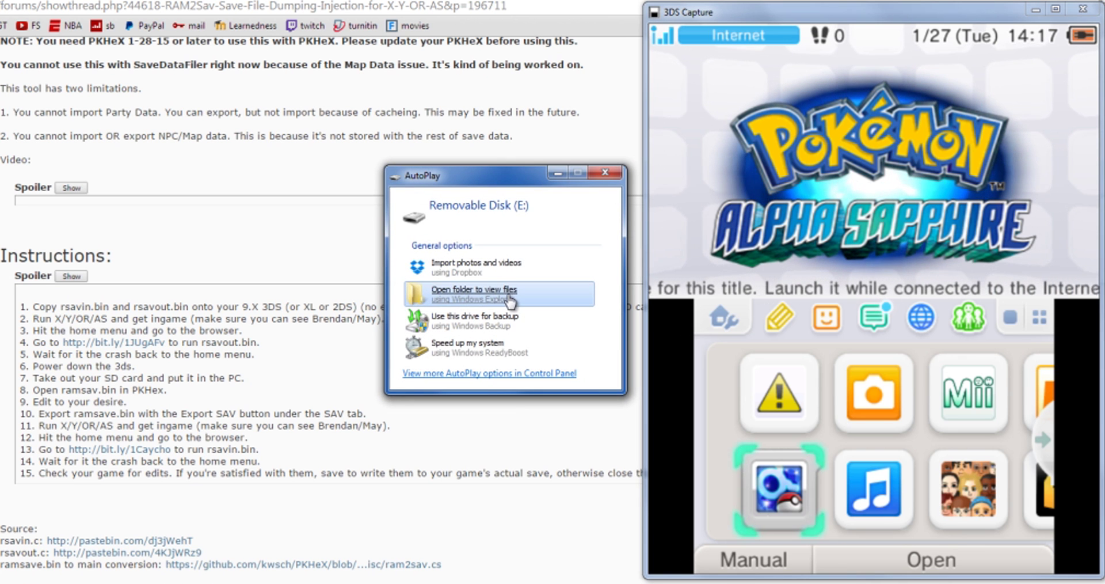
# Open the Removable Disk (E:) folder clear of the 3DS Capture window and select the ramsav file.
pyautogui.click(510, 299)
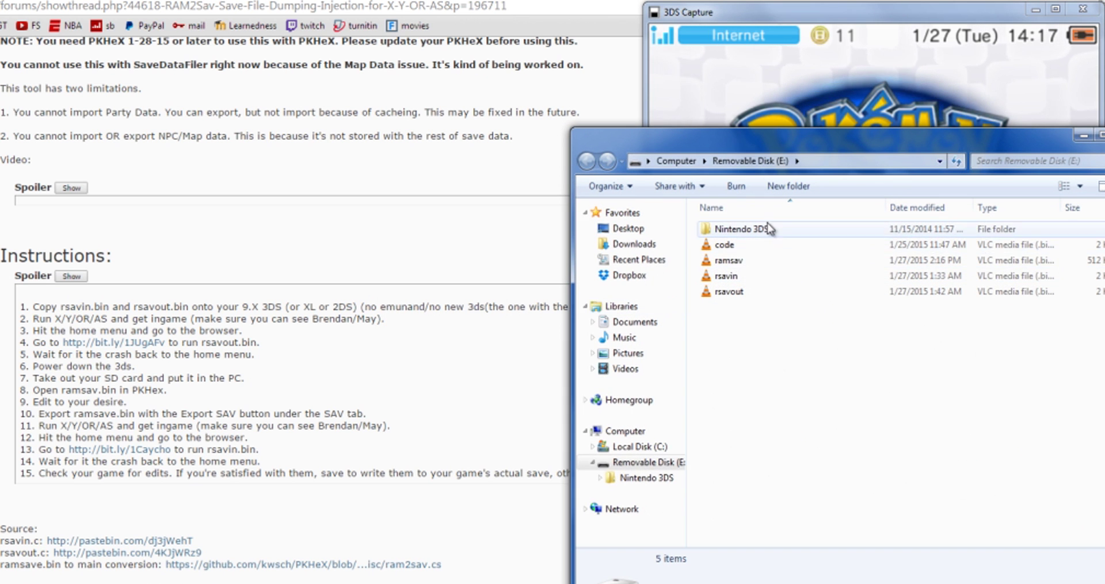
pyautogui.moveTo(739, 144); pyautogui.dragTo(171, 199)
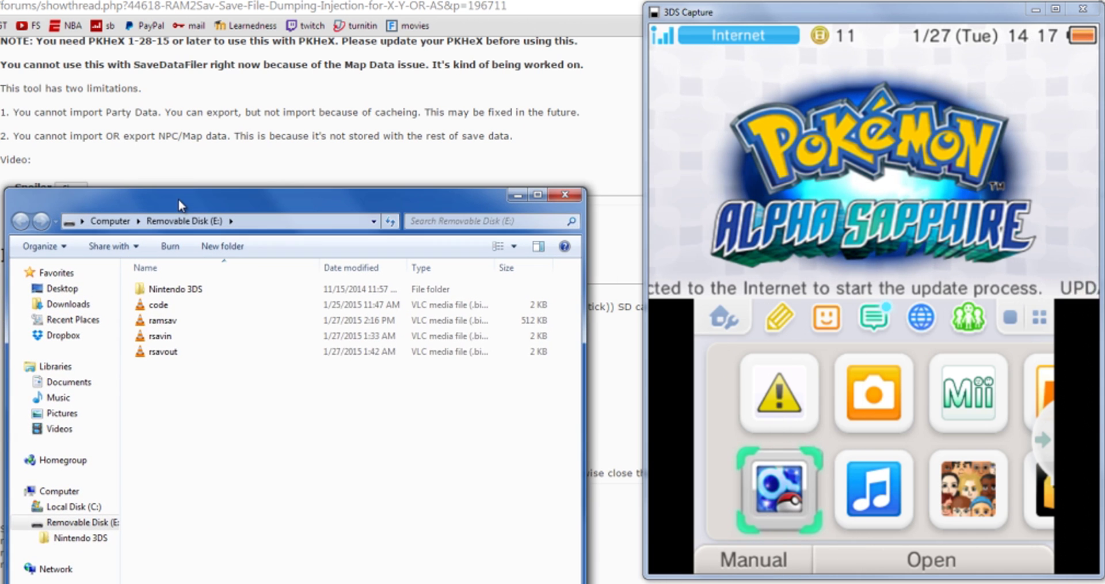
pyautogui.click(182, 322)
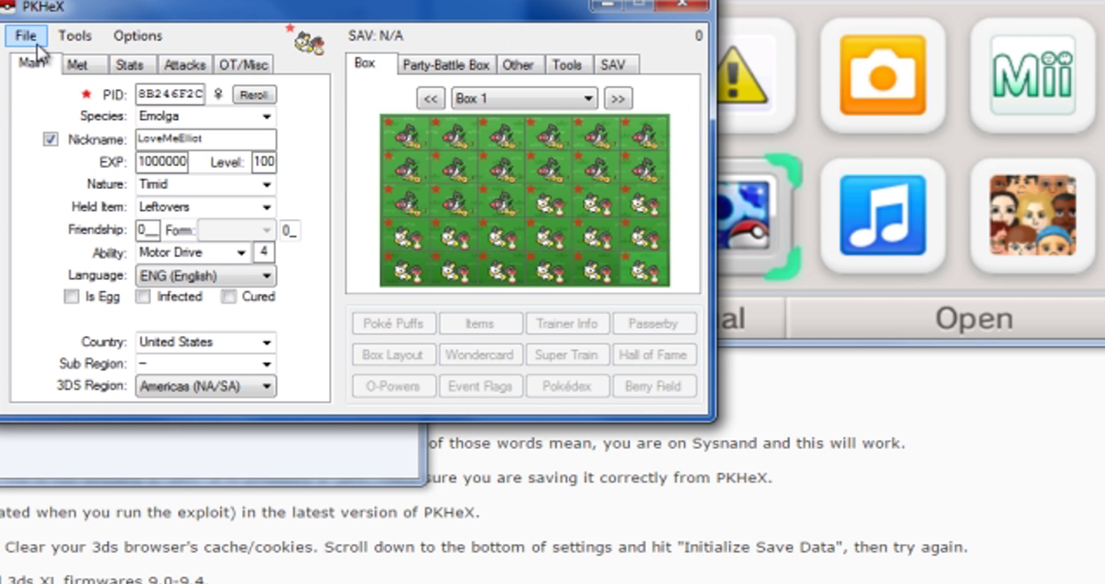
# Open ramsav from Removable Disk (E:) in PKHeX, showing all file types.
pyautogui.click(320, 367)
pyautogui.click(36, 65)
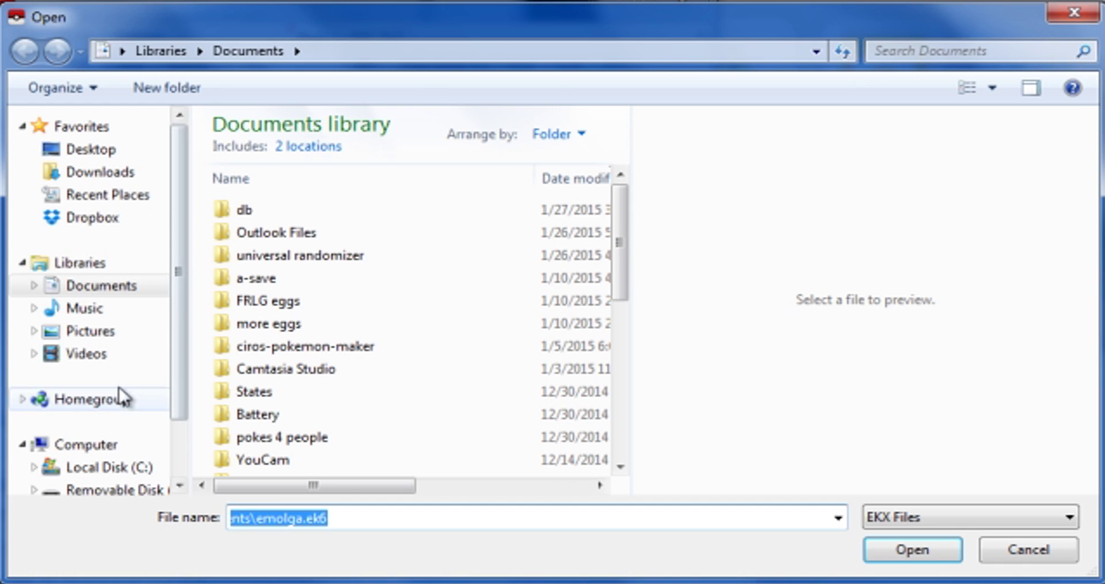
pyautogui.click(102, 452)
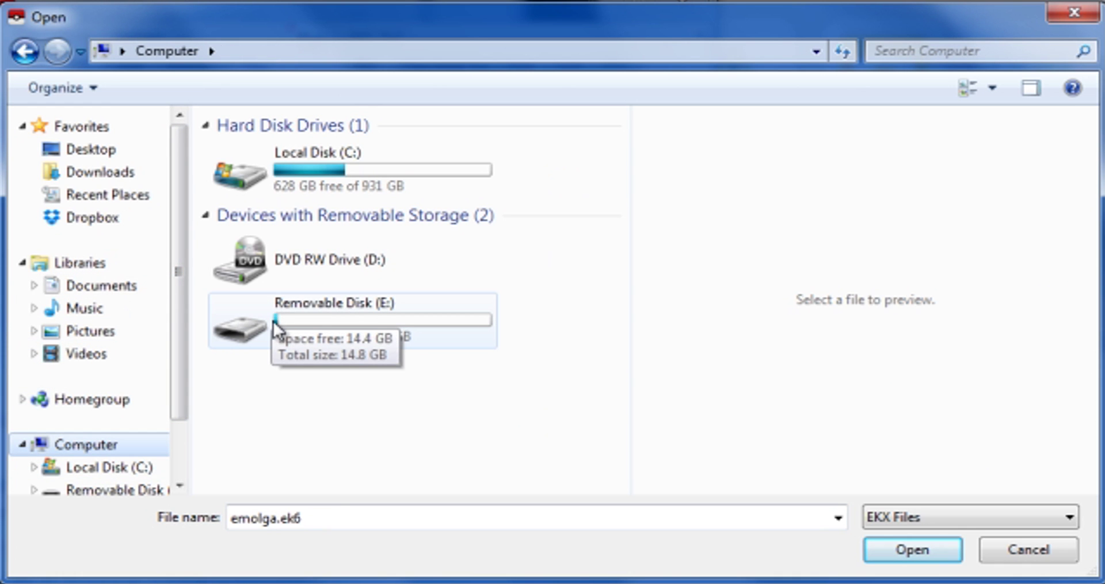
pyautogui.doubleClick(274, 327)
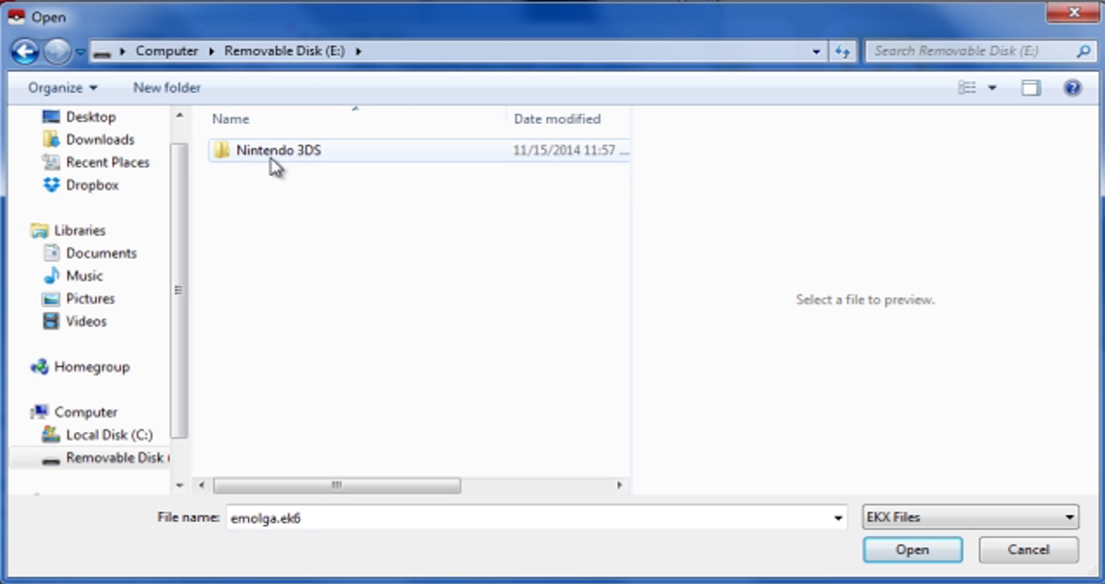
pyautogui.click(949, 522)
pyautogui.click(899, 572)
pyautogui.click(226, 202)
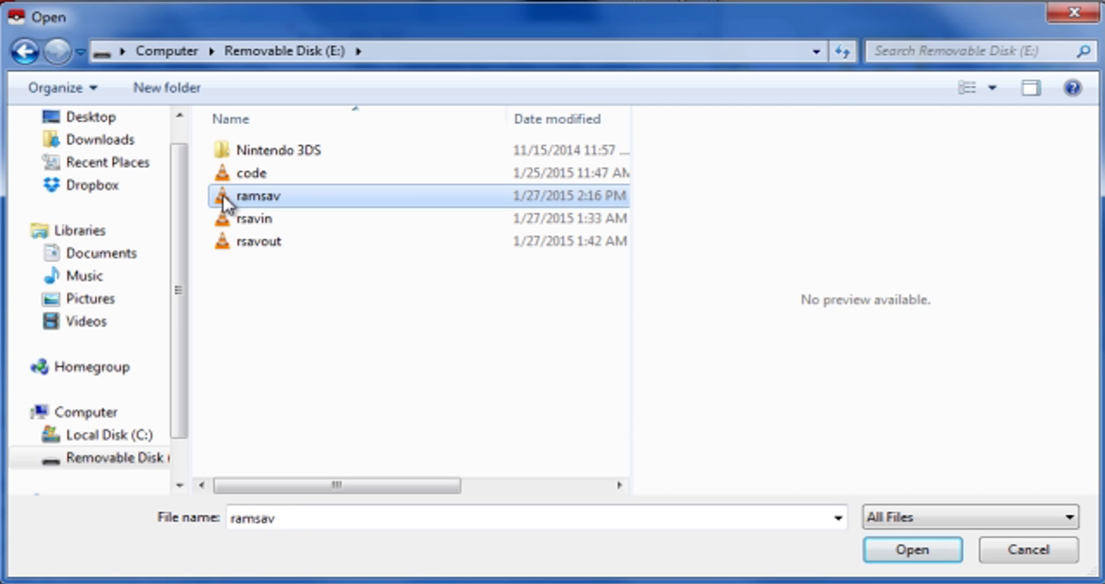
pyautogui.click(886, 557)
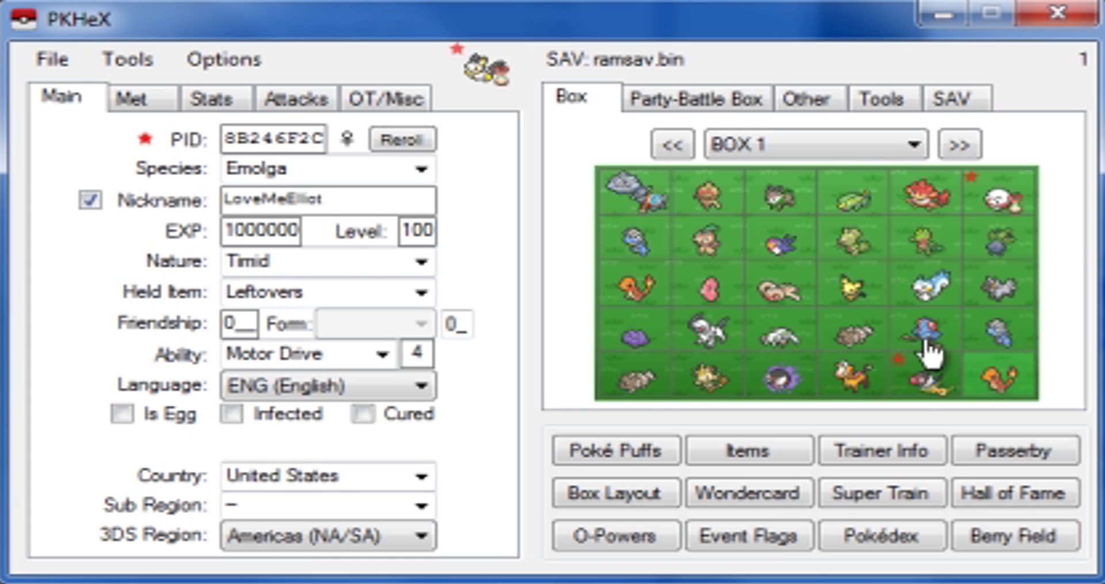
# Advance through the loaded save's boxes to BOX 6.
pyautogui.click(958, 145)
pyautogui.click(958, 145)
pyautogui.click(958, 145)
pyautogui.click(958, 145)
pyautogui.click(958, 145)
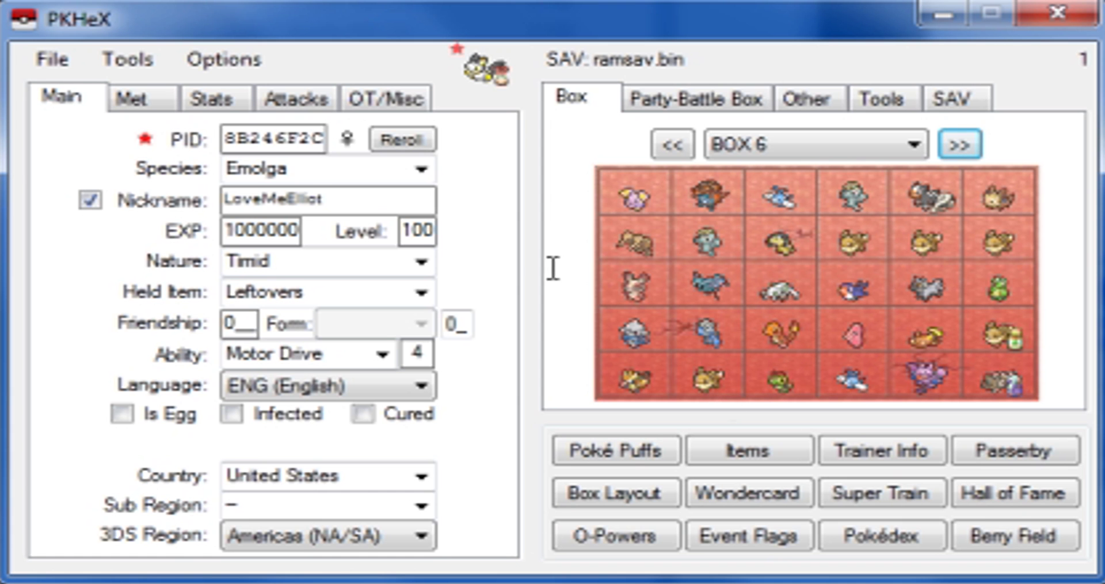
# Load the box data file emolgachatot.bin from the Documents library into BOX 6.
pyautogui.click(52, 58)
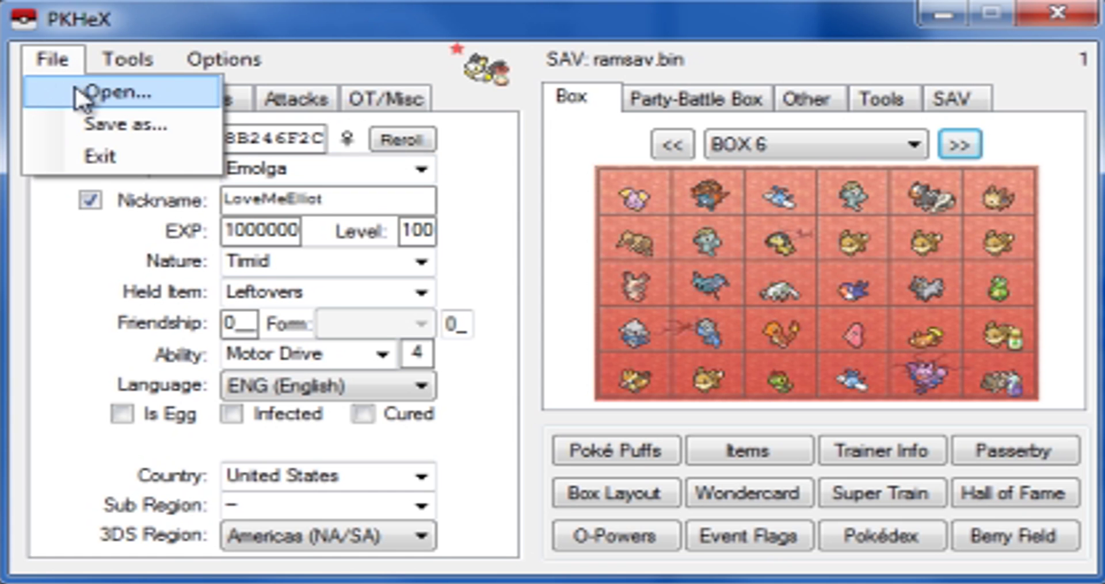
pyautogui.click(75, 85)
pyautogui.click(140, 290)
pyautogui.scroll(-5, 365, 375)
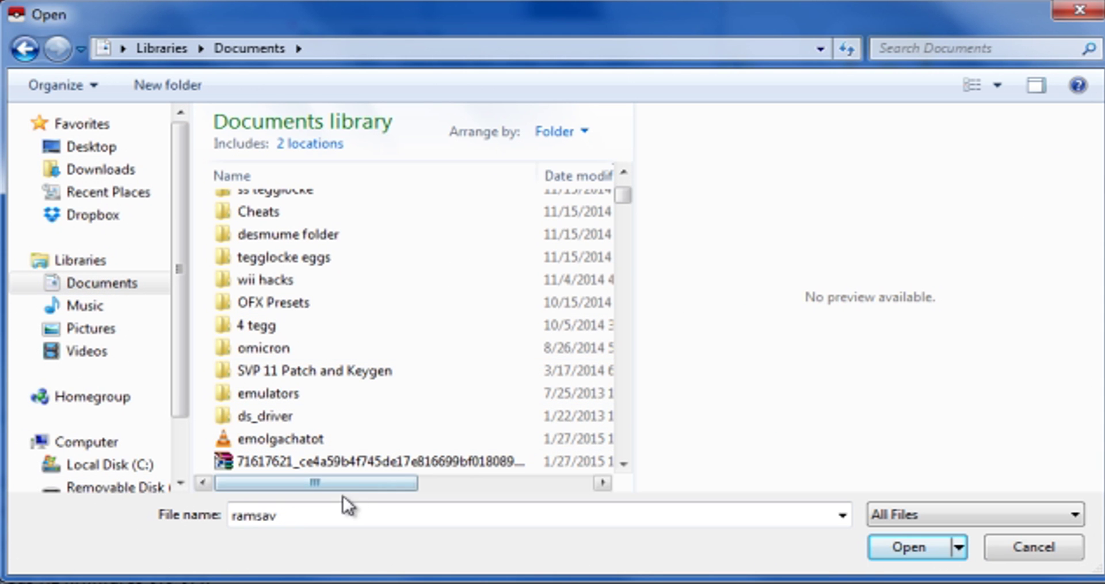
pyautogui.click(328, 514)
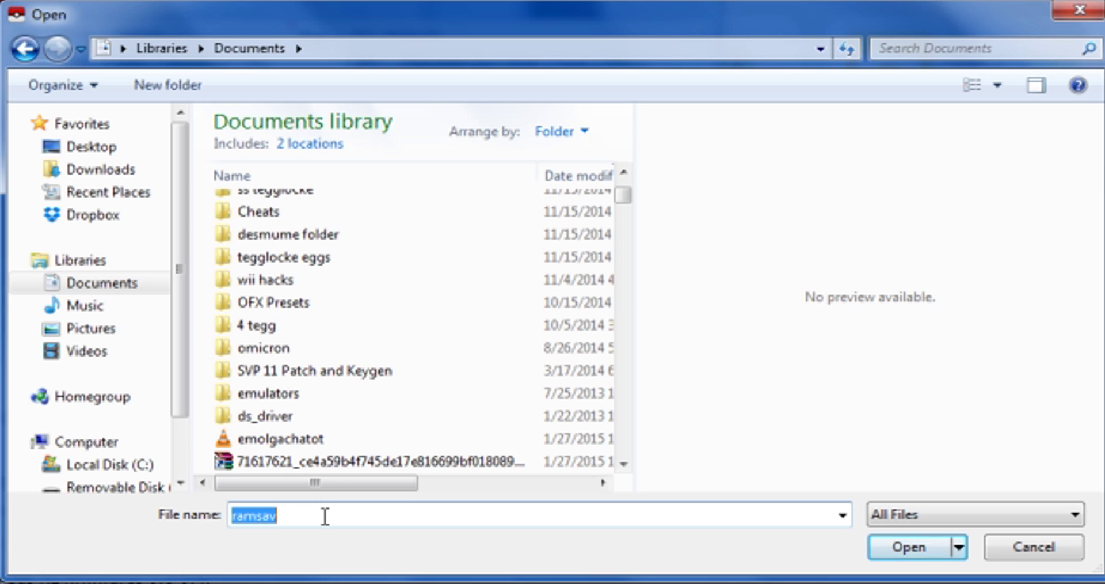
pyautogui.write('chat')
pyautogui.press('BackSpace')
pyautogui.press('BackSpace')
pyautogui.press('BackSpace')
pyautogui.write('molgachatot')
pyautogui.press('Down')
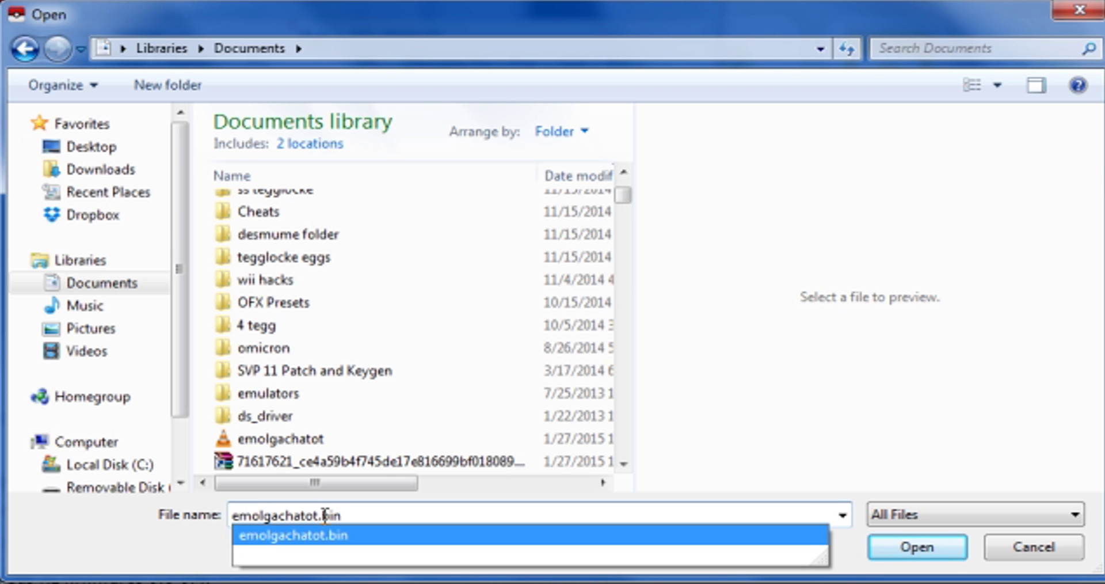
pyautogui.press('Return')
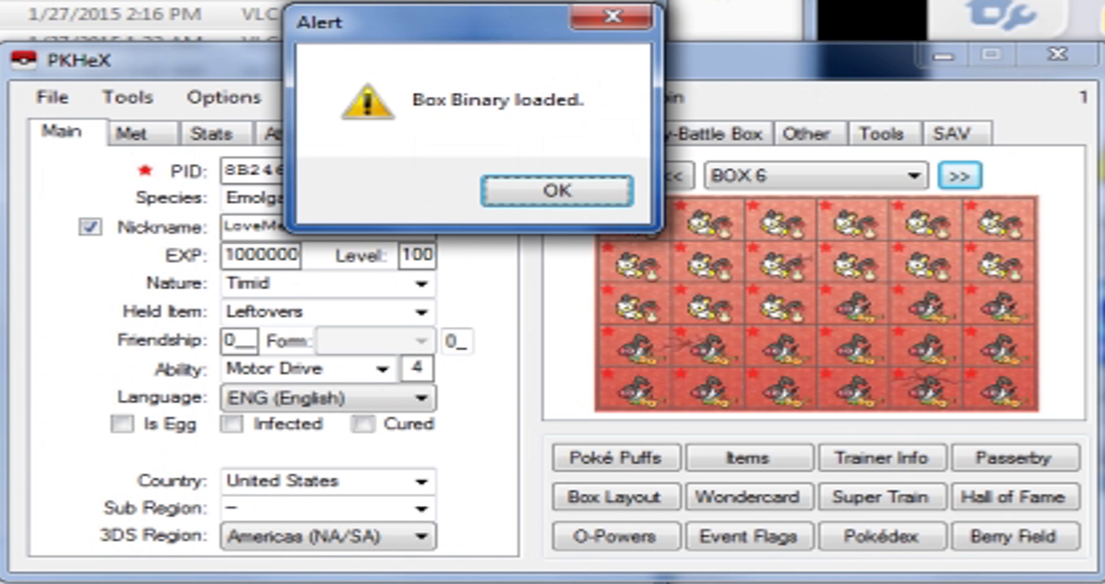
pyautogui.click(601, 203)
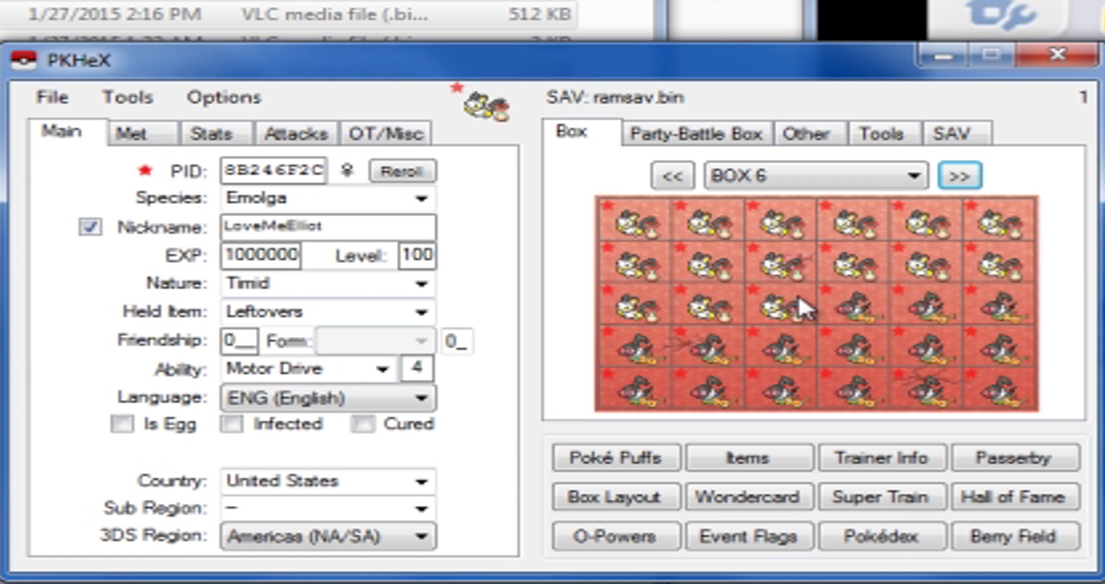
# Look back through the preceding boxes as far as BOX 4 and return to BOX 6.
pyautogui.click(688, 179)
pyautogui.click(688, 178)
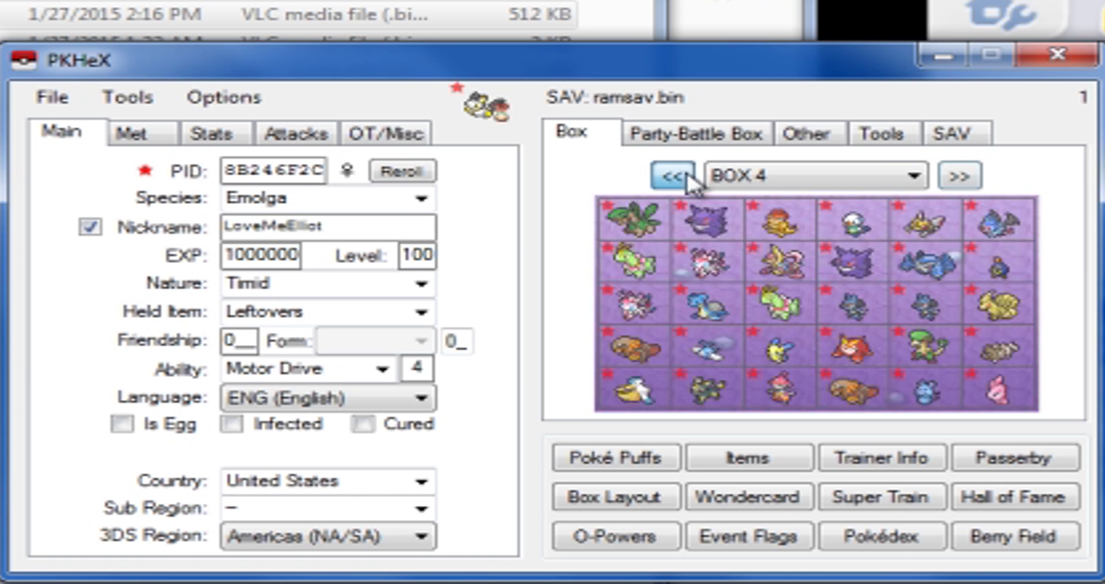
pyautogui.click(960, 176)
pyautogui.click(960, 177)
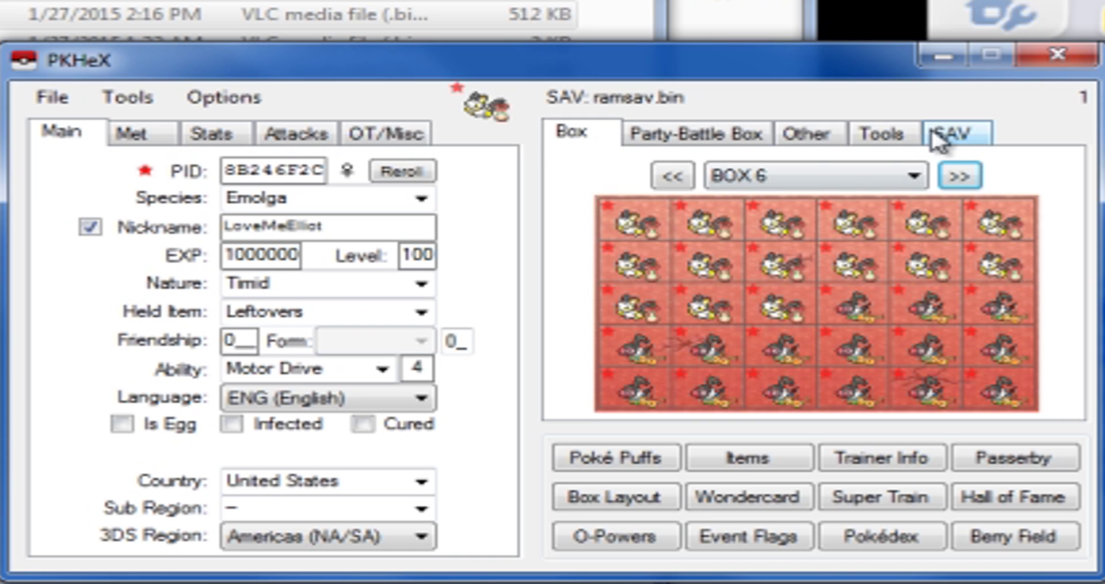
# Export the edited save as ramsav to Removable Disk (E:), replacing the existing ramsav.bin.
pyautogui.click(960, 137)
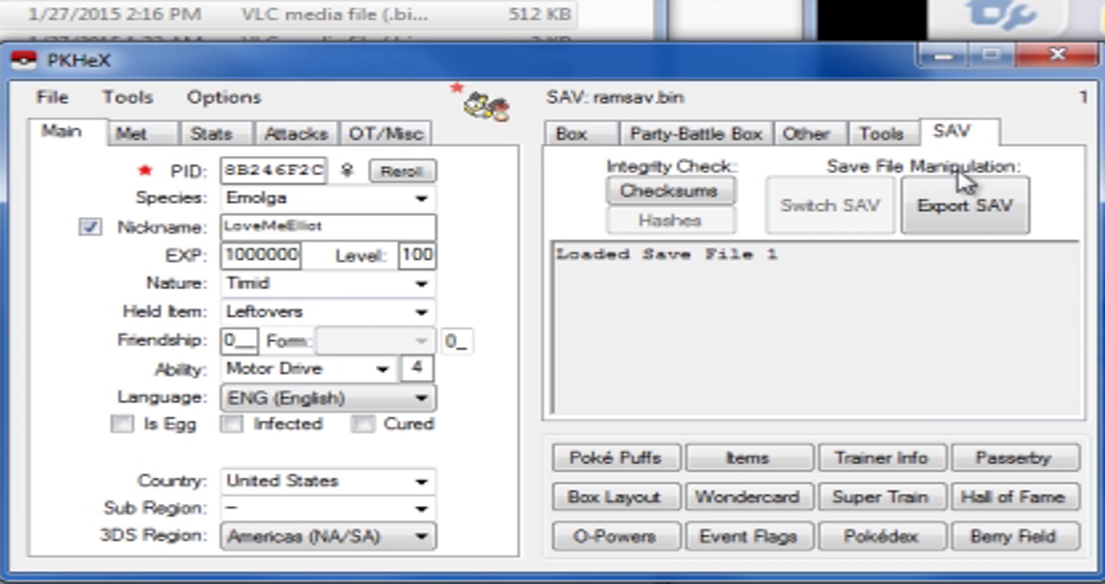
pyautogui.click(964, 217)
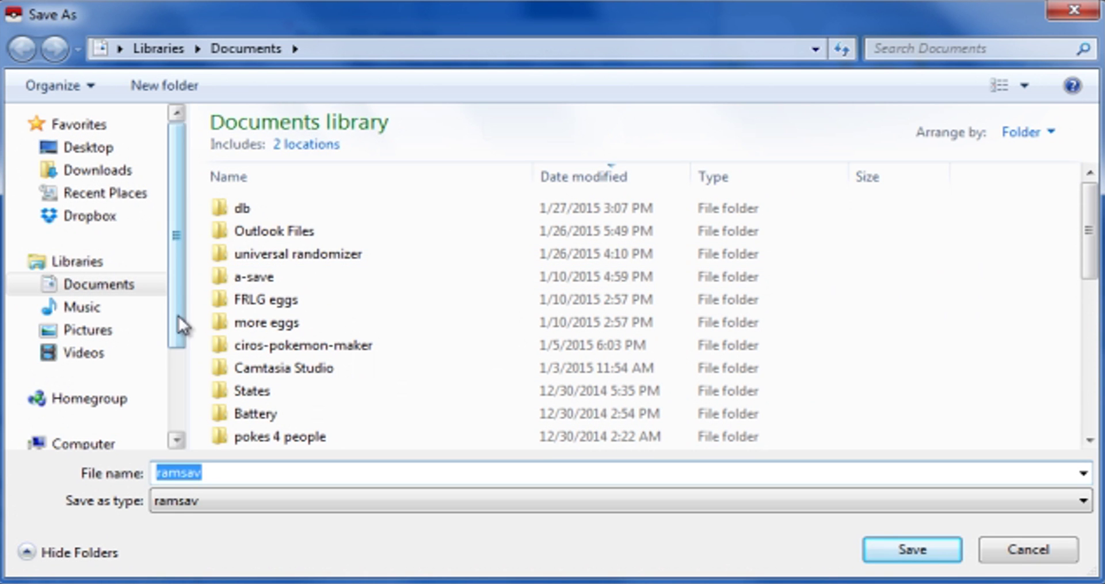
pyautogui.moveTo(178, 316); pyautogui.dragTo(179, 407)
pyautogui.click(148, 368)
pyautogui.click(276, 190)
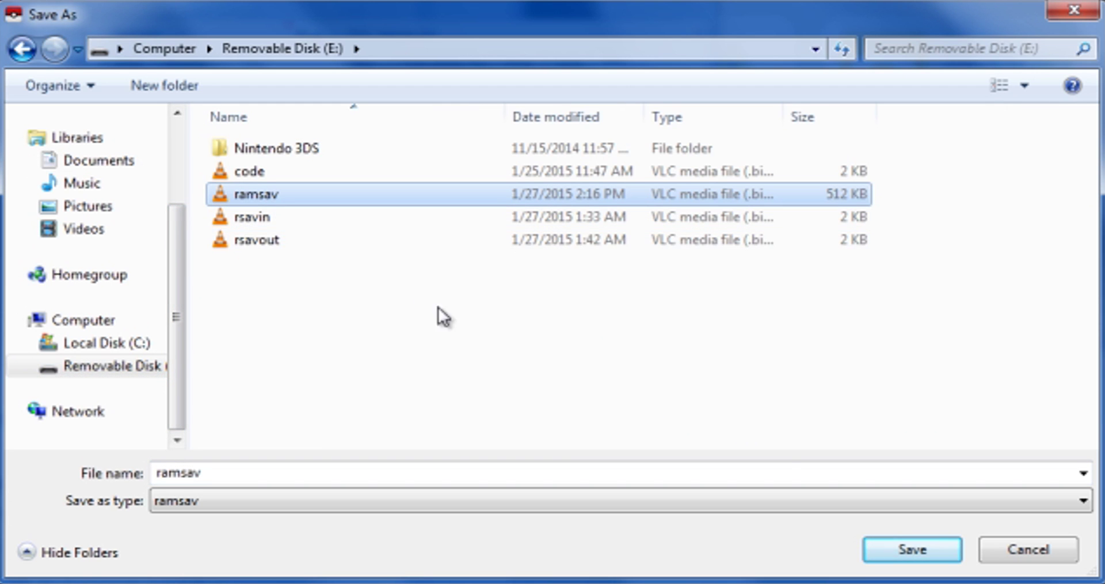
pyautogui.click(893, 557)
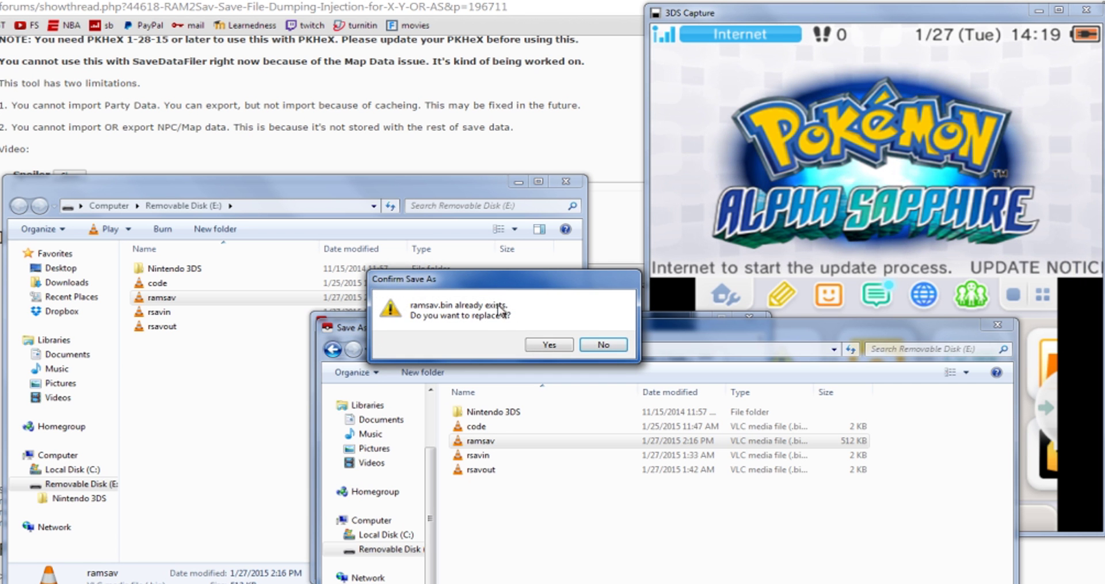
pyautogui.click(548, 345)
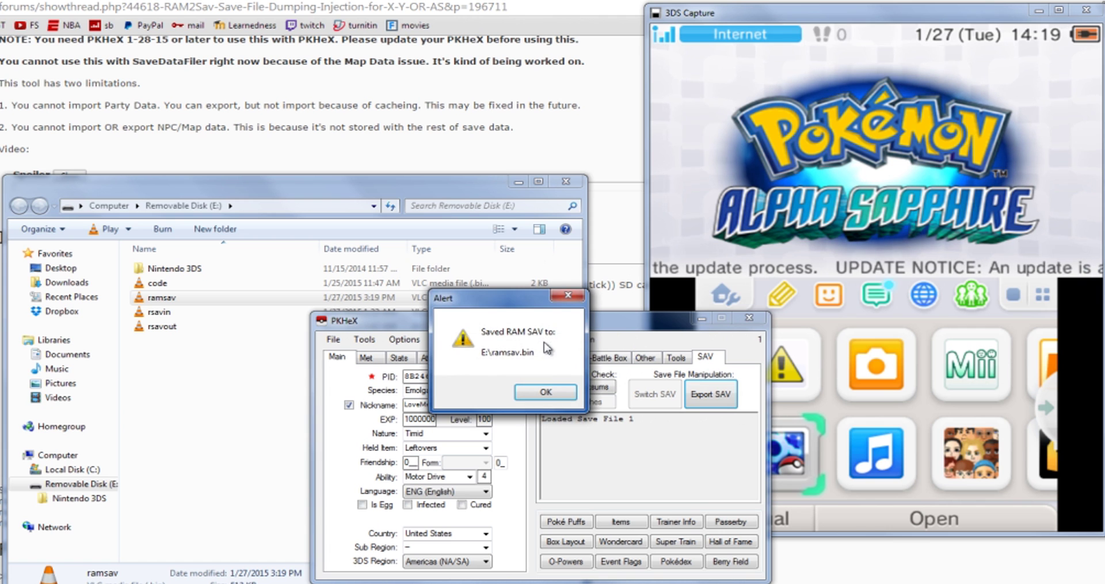
pyautogui.click(544, 392)
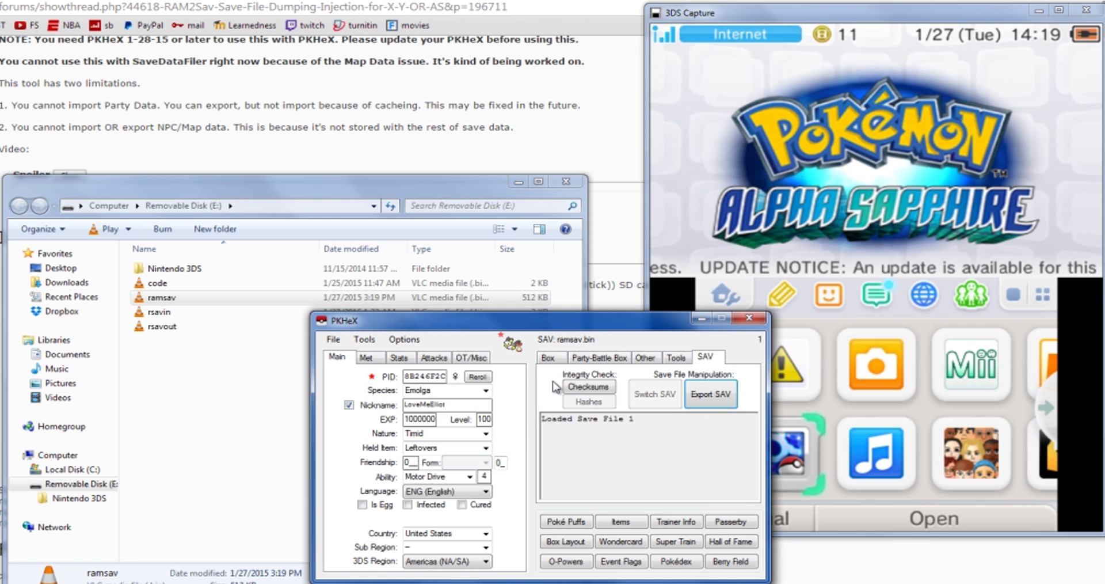
pyautogui.moveTo(591, 317); pyautogui.dragTo(408, 312)
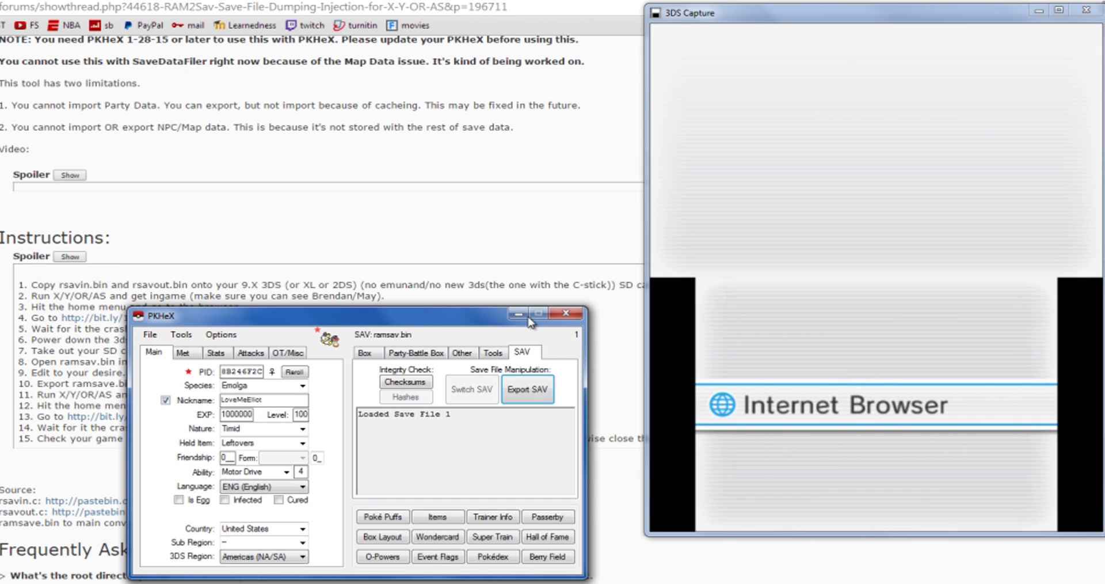
pyautogui.click(518, 314)
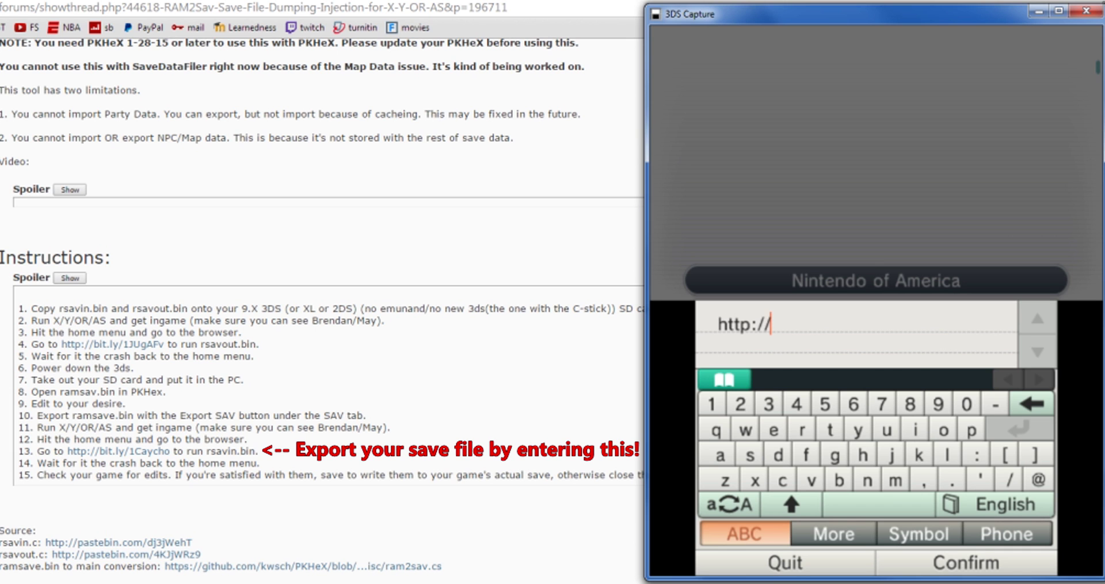
pyautogui.write('bit.ly/')
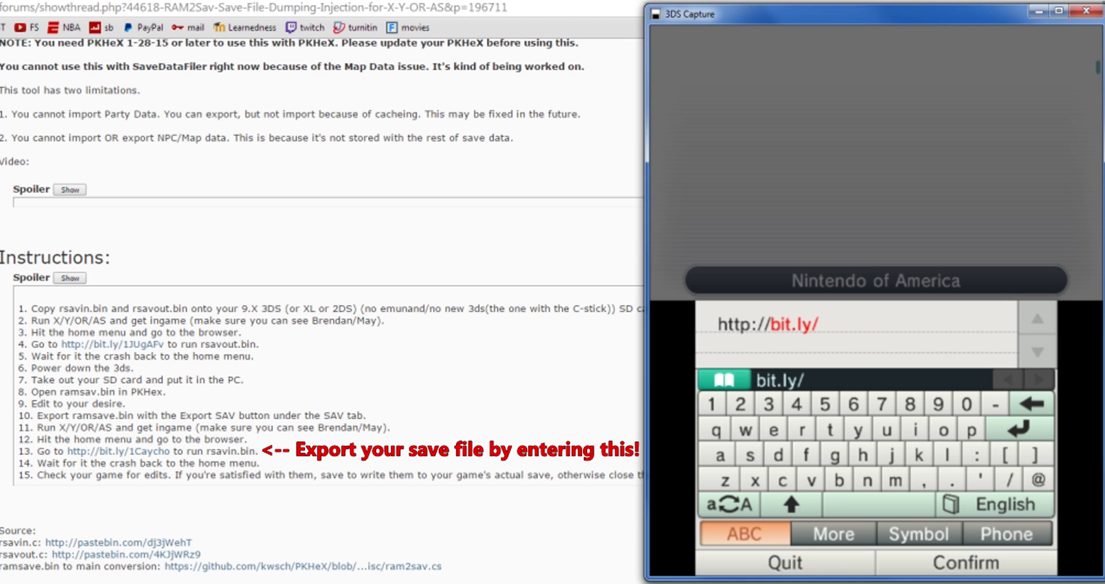
pyautogui.write('1Caycho')
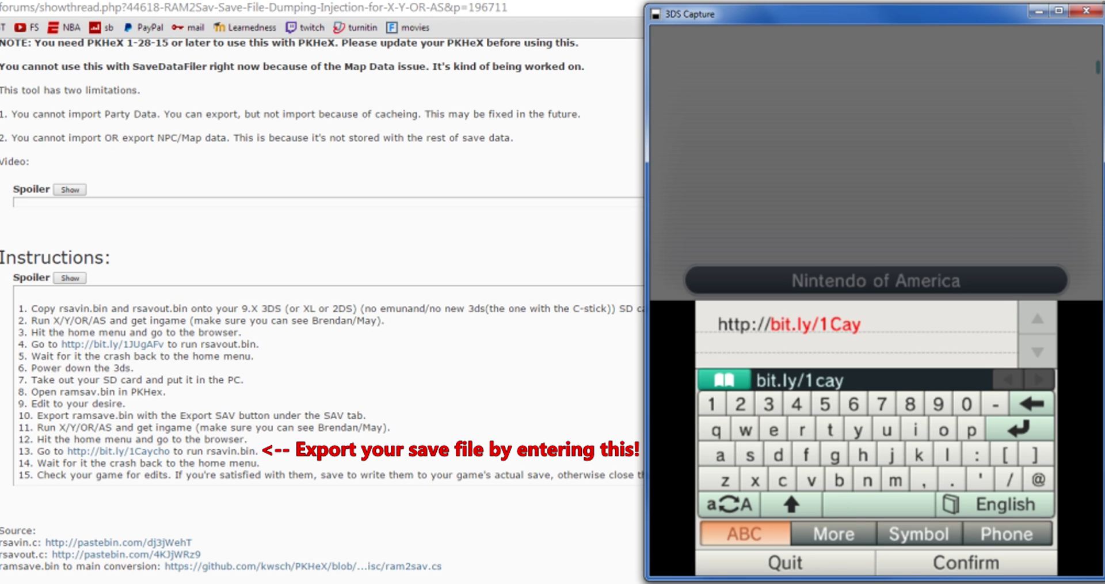